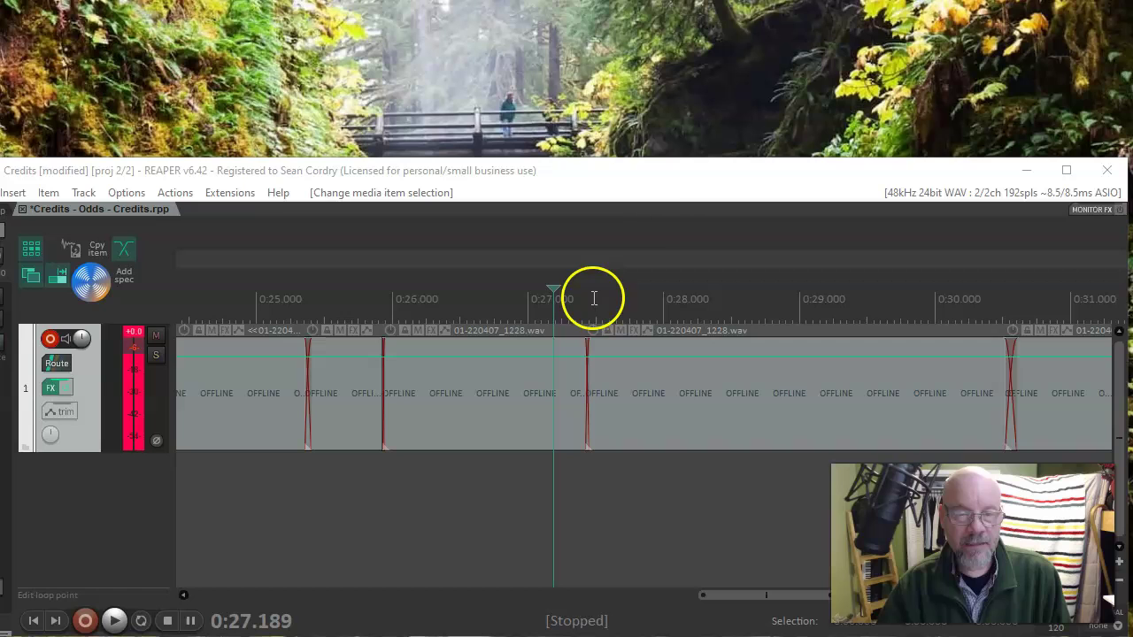
- Focus the REAPER window so the offline Credits vocal items reload and show waveforms
click(690, 167)
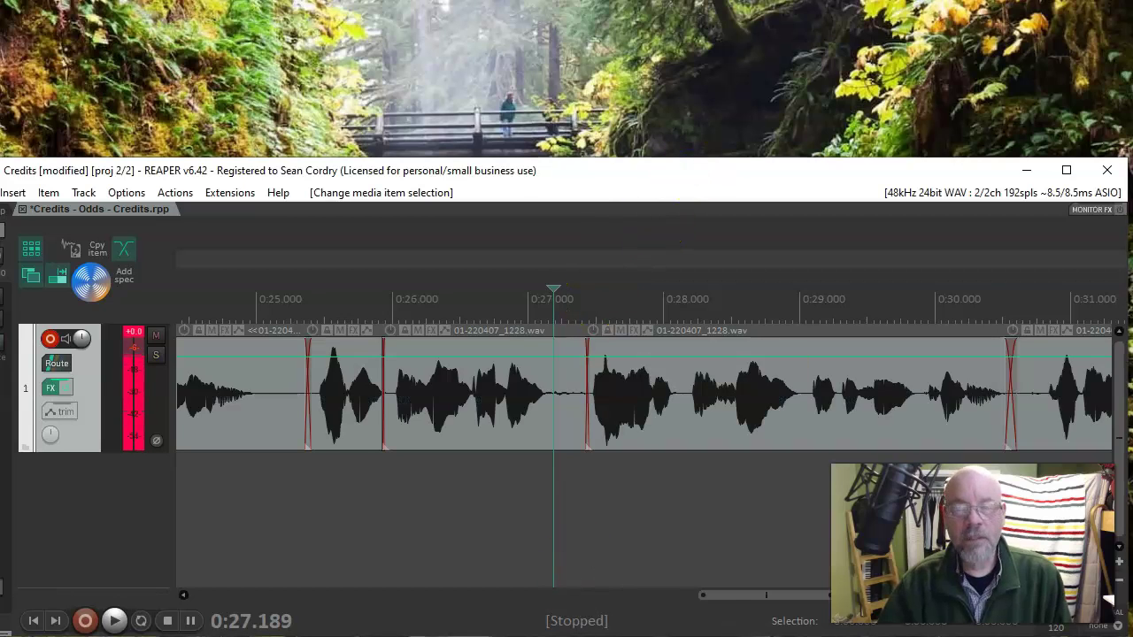
click(715, 627)
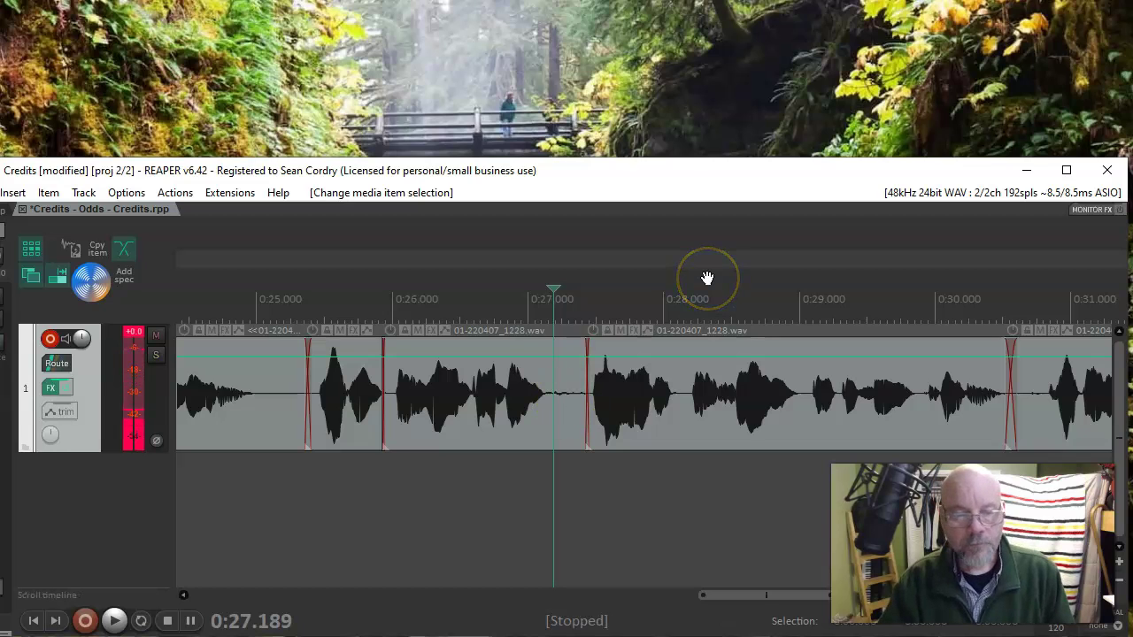
click(597, 352)
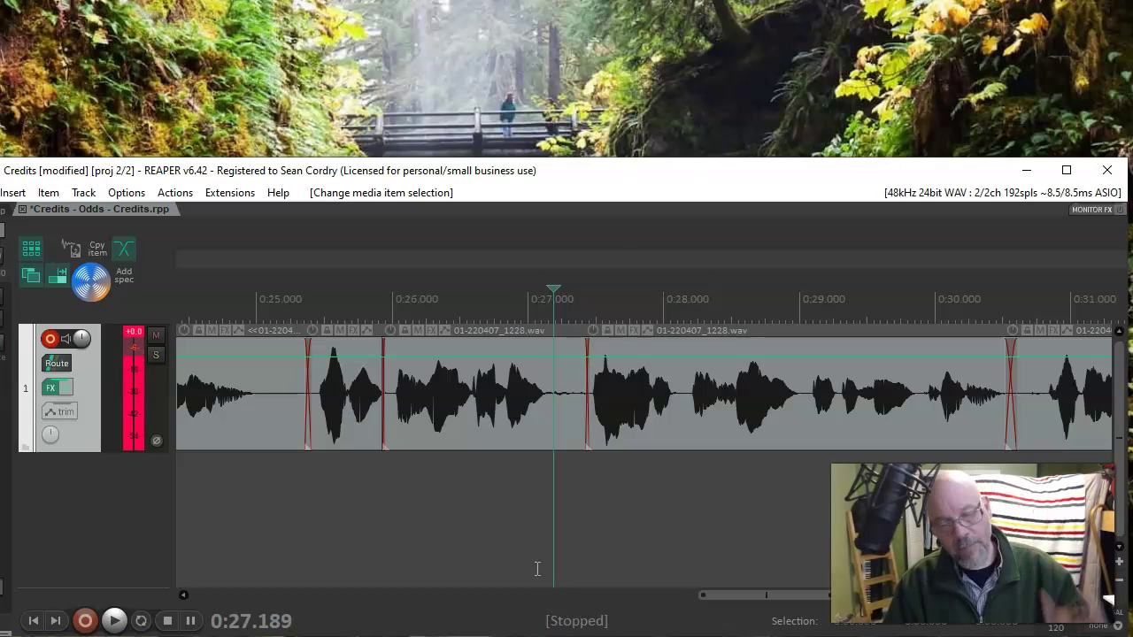
- Play the vocal briefly from 0:25.397, then stop
click(310, 298)
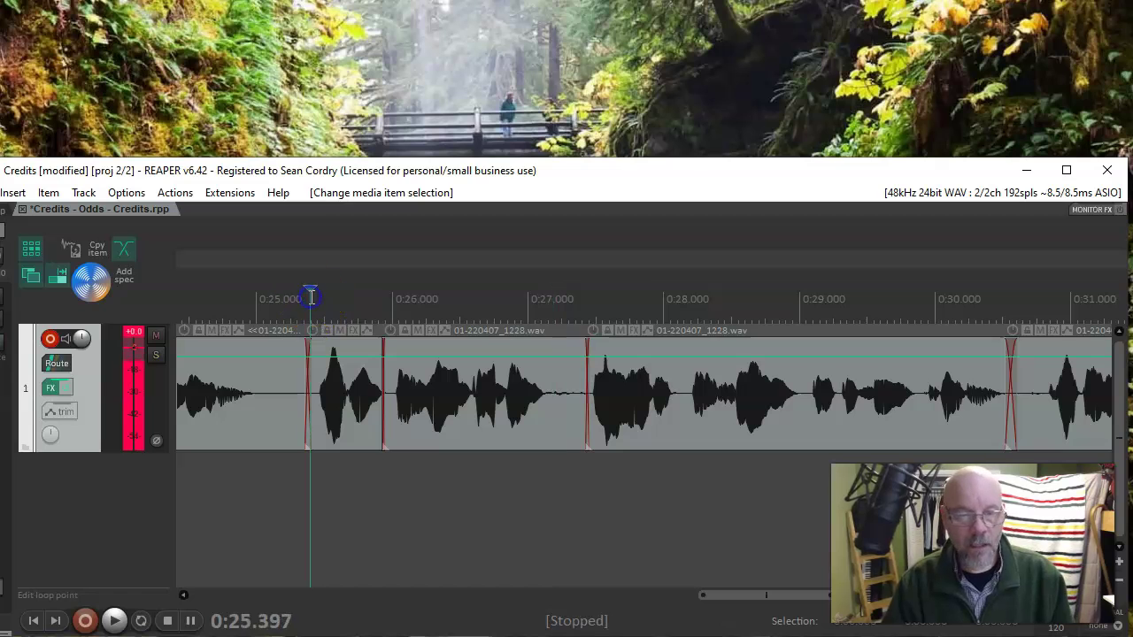
key(space)
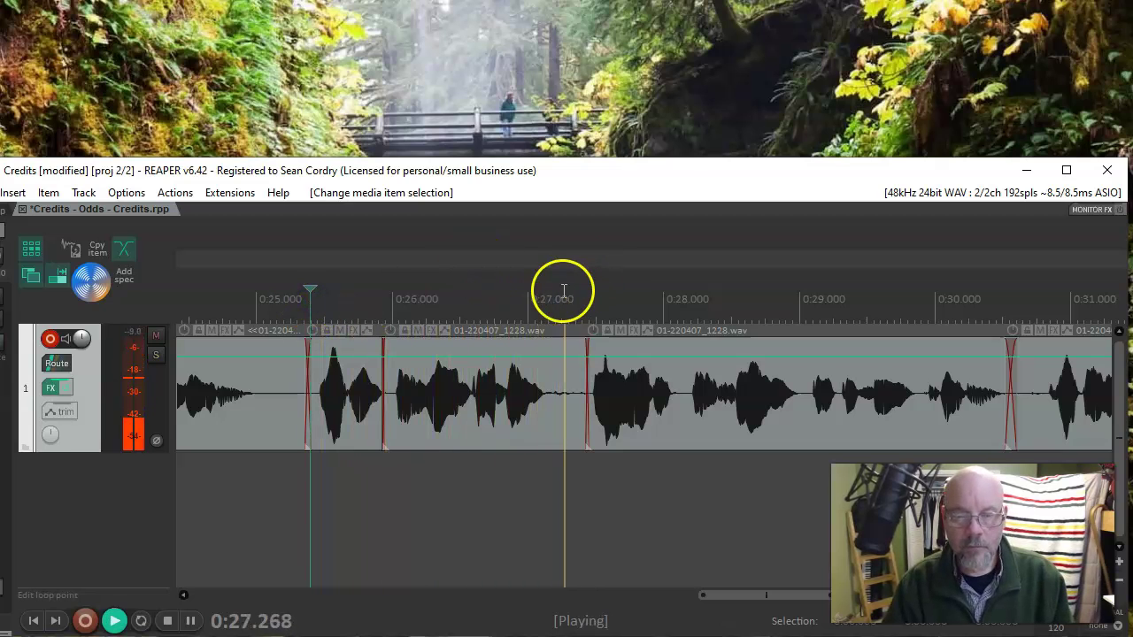
key(space)
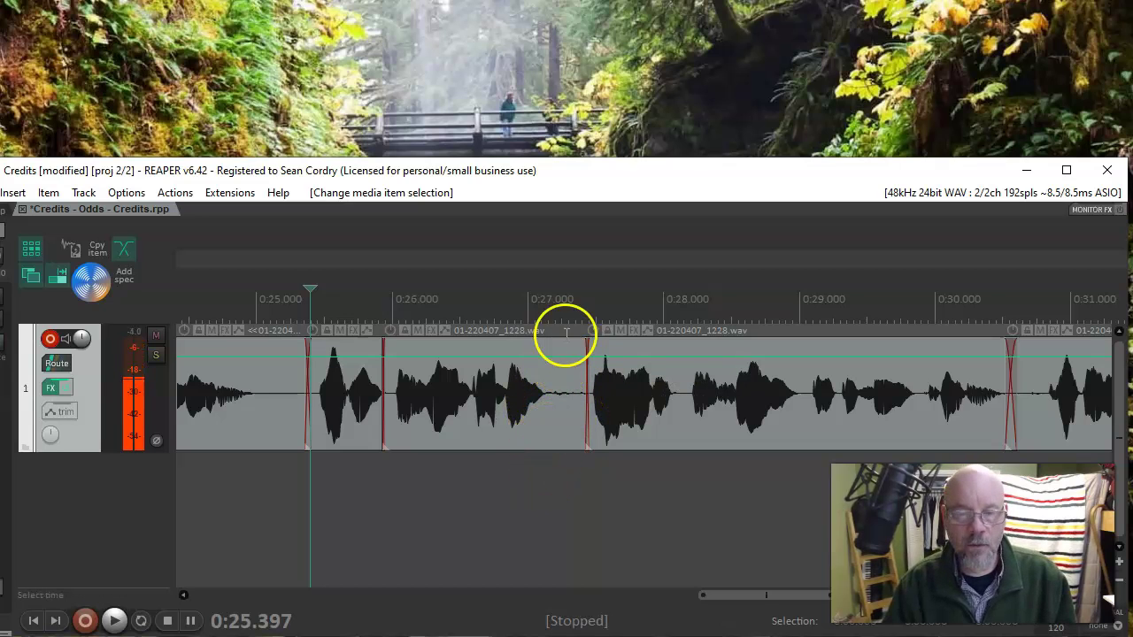
- Put the cursor at 0:27.230, select the middle vocal item, and zoom in on the gap
click(559, 304)
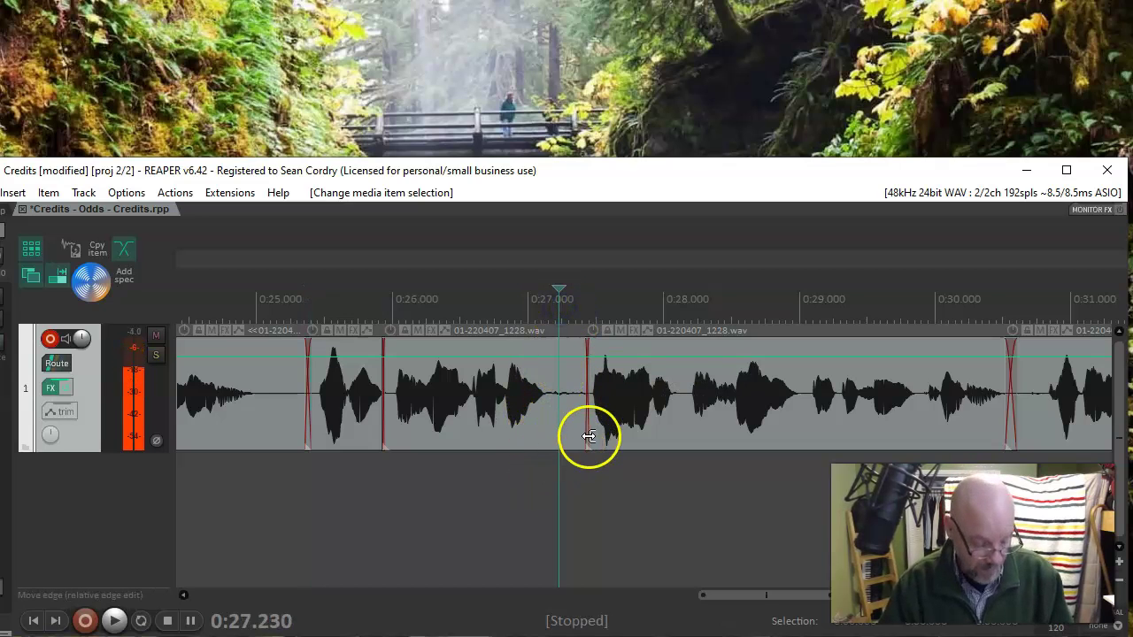
click(552, 436)
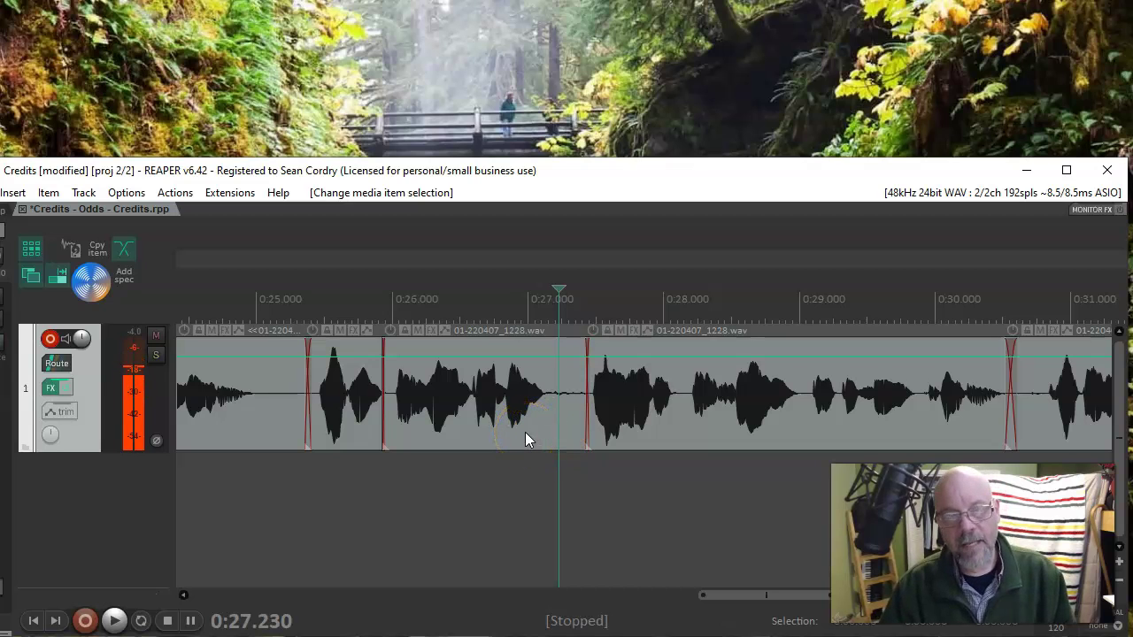
scroll(525, 434, up, 1)
scroll(525, 433, up, 1)
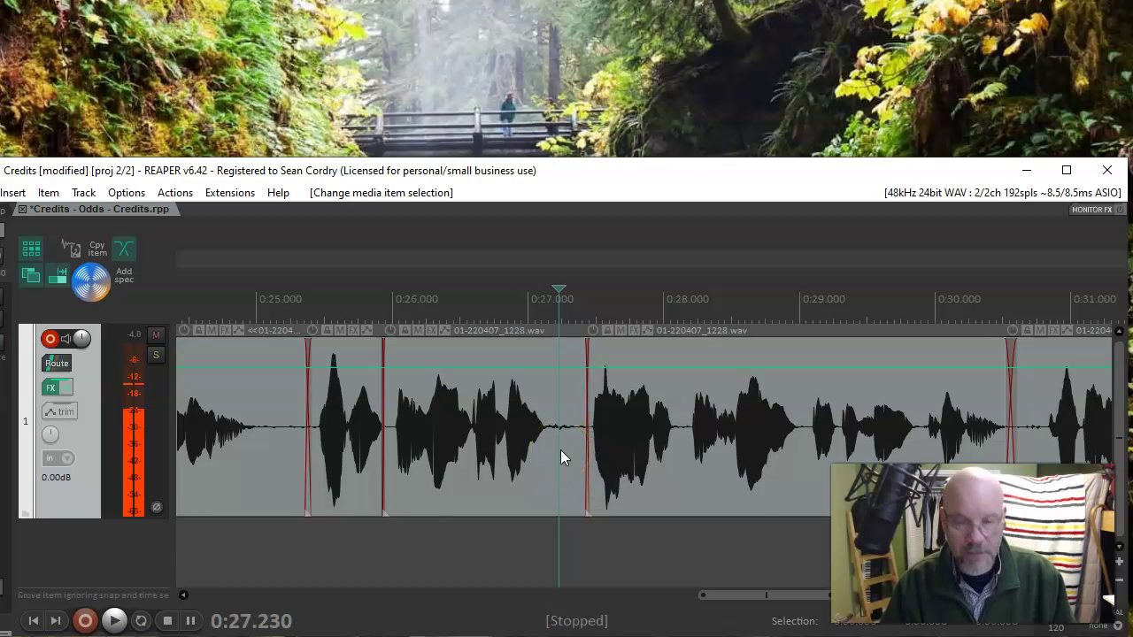
scroll(561, 451, up, 2)
scroll(560, 450, up, 2)
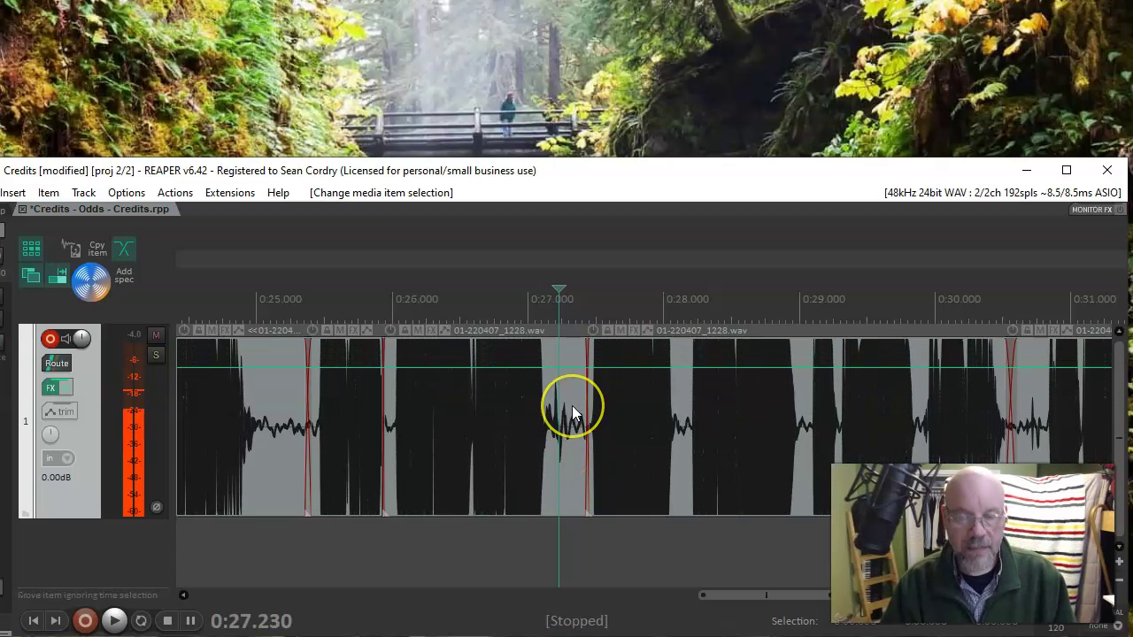
scroll(572, 412, up, 6)
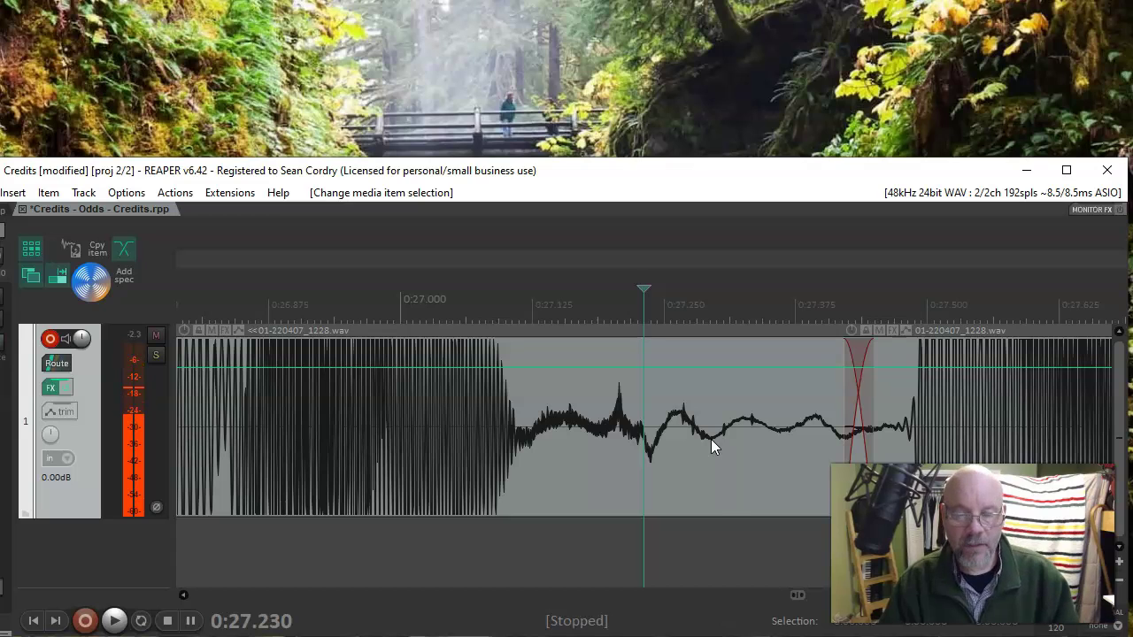
- Select the gap from 0:27.192 to 0:27.346 and lower its volume envelope to -8 dB
click(705, 499)
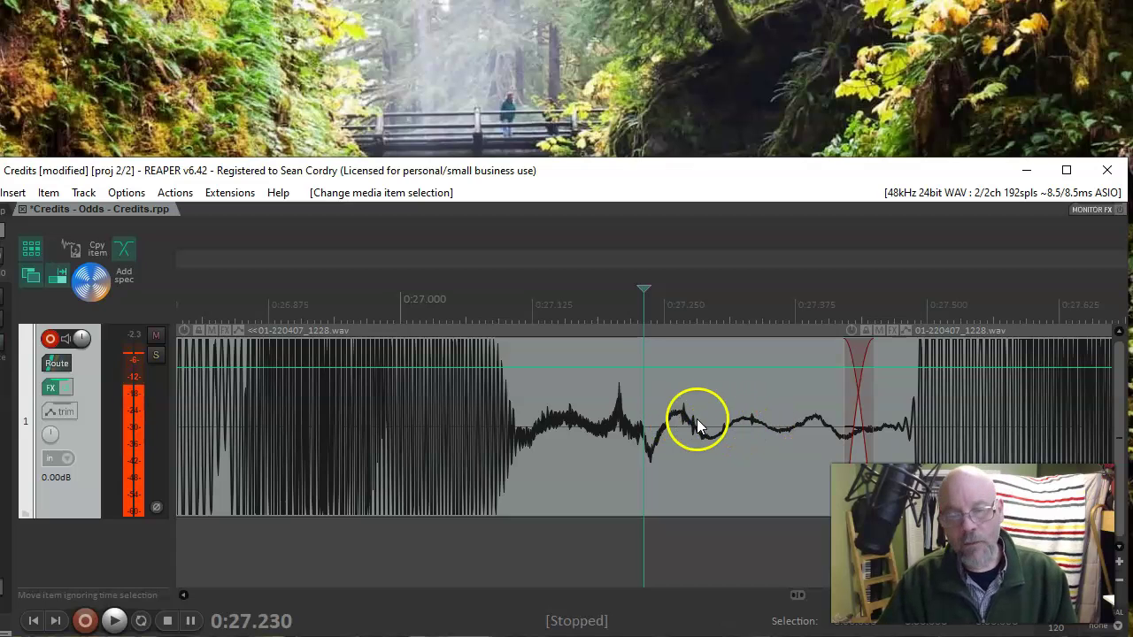
drag(603, 310, 771, 298)
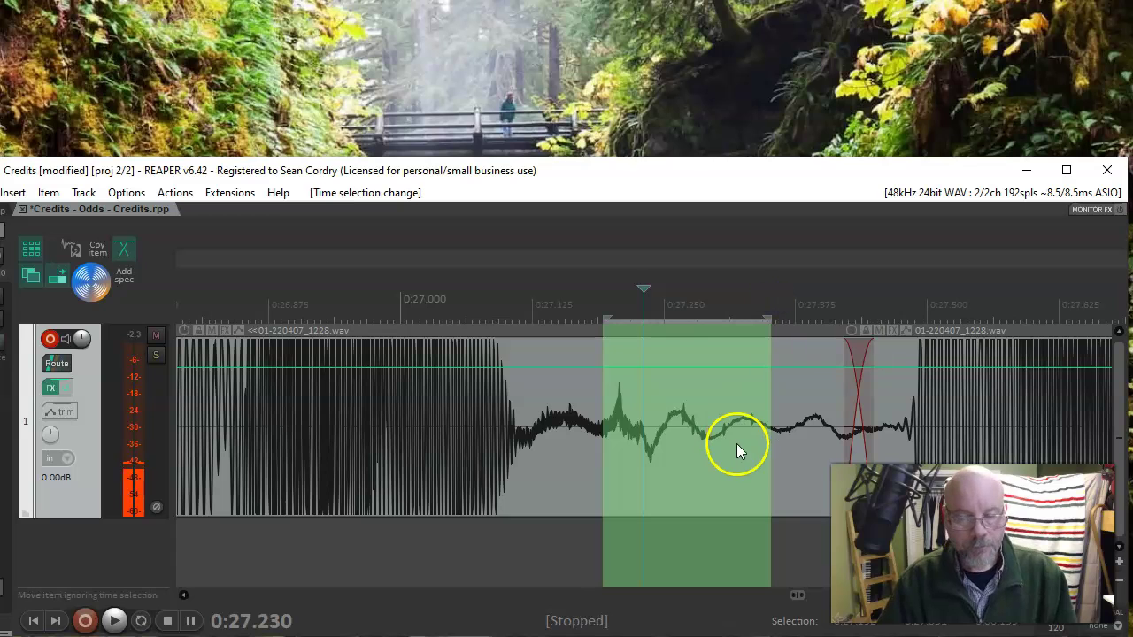
click(722, 368)
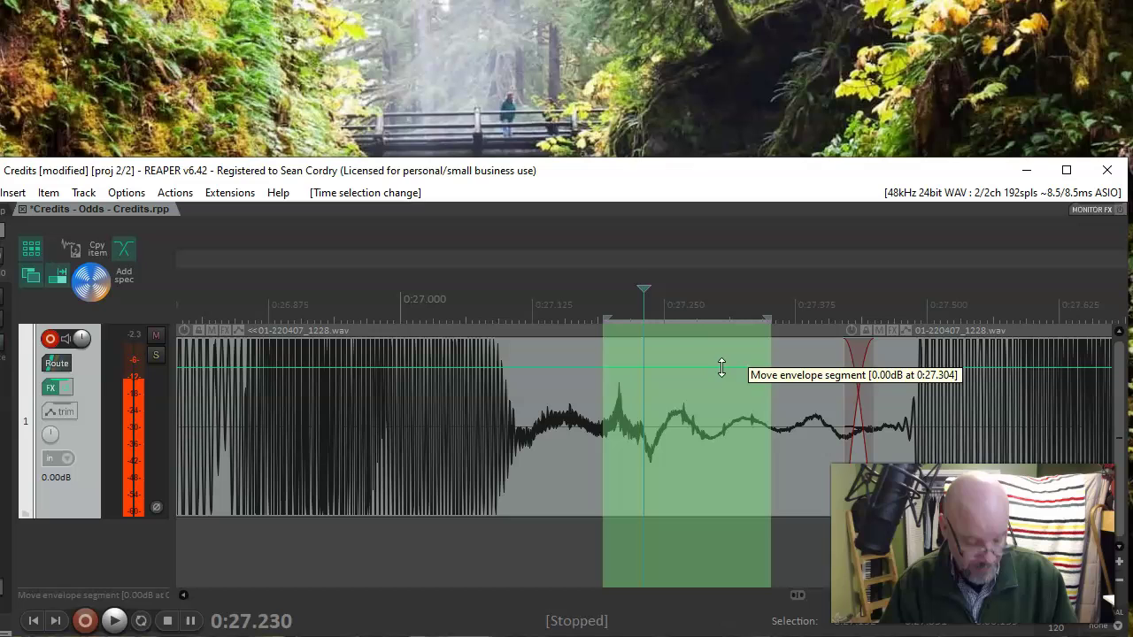
click(722, 368)
drag(721, 363, 727, 436)
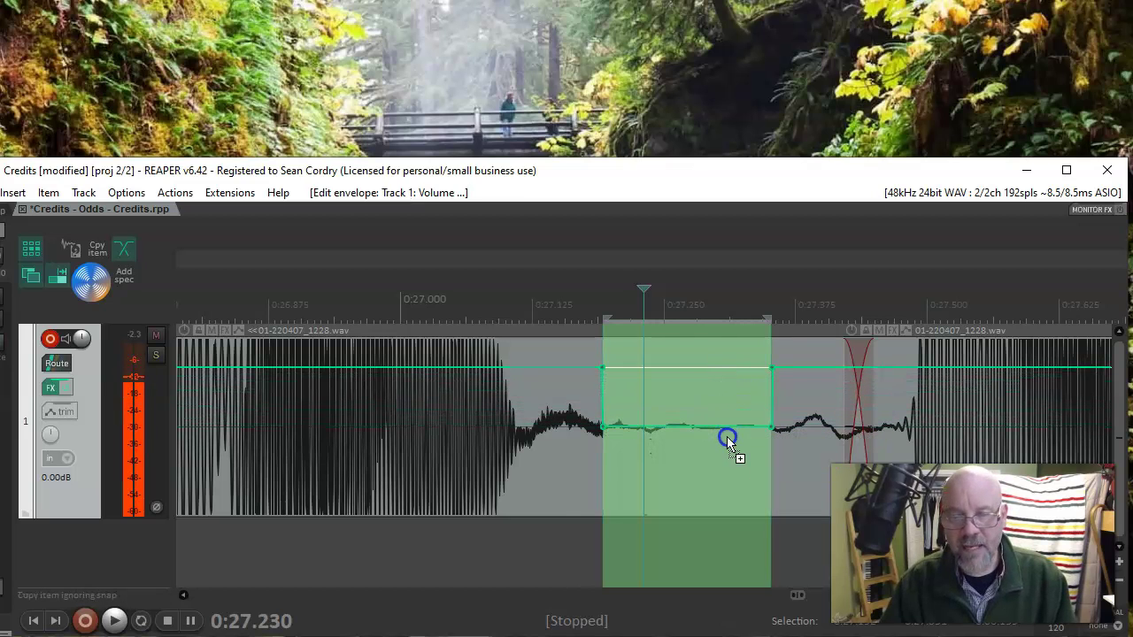
- Clear the selection and try gap volumes of about -17 dB and -7 dB
click(554, 544)
key(Escape)
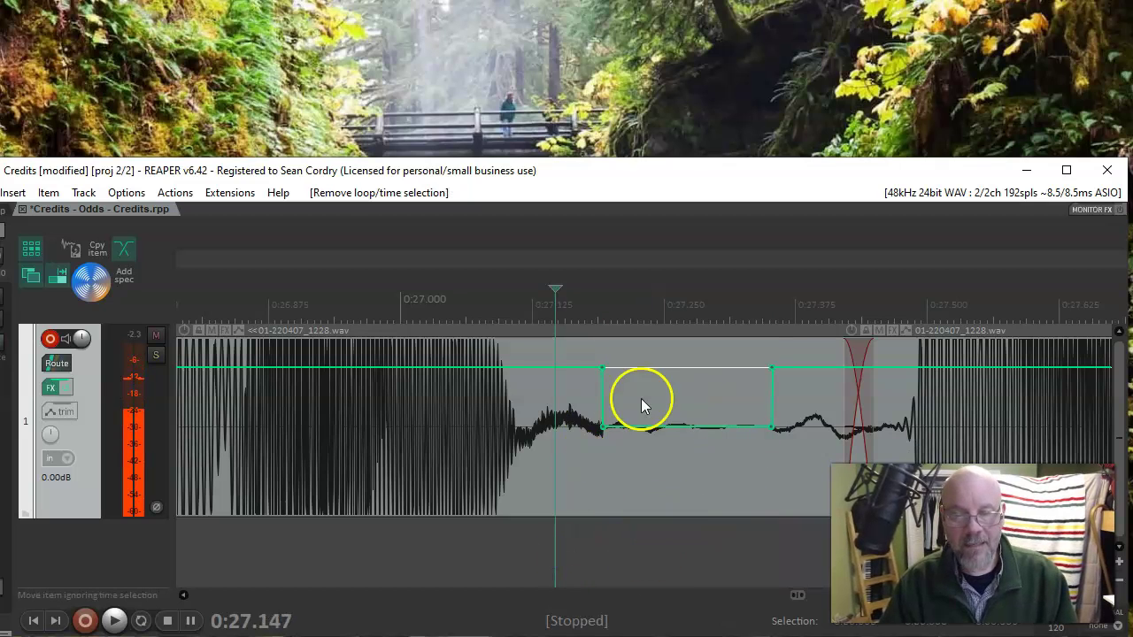
drag(709, 429, 719, 405)
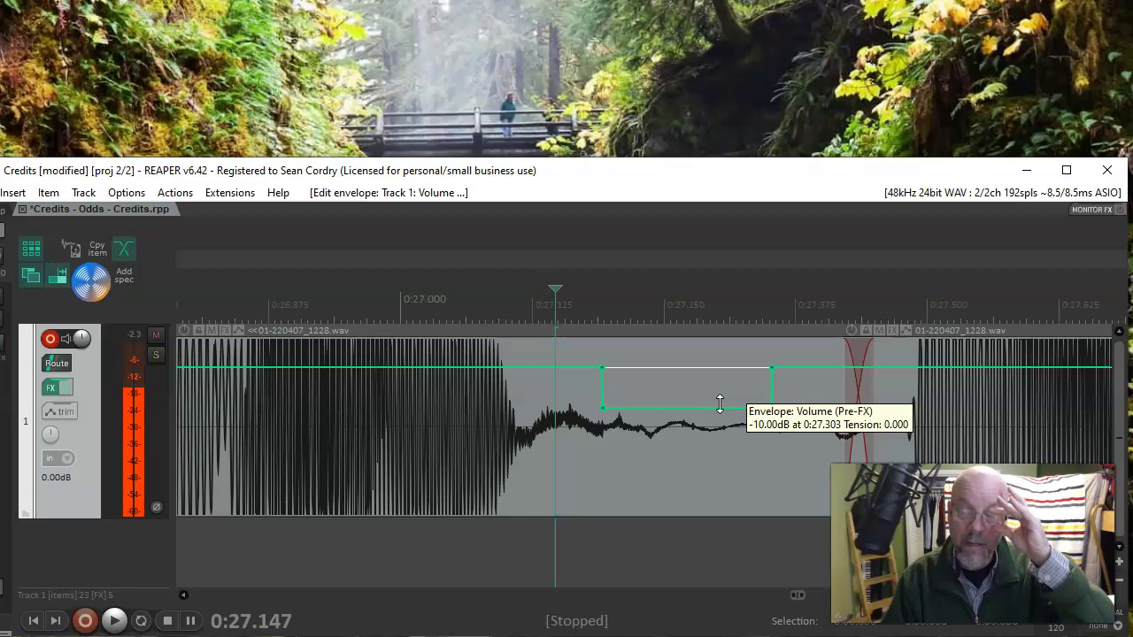
drag(720, 403, 724, 485)
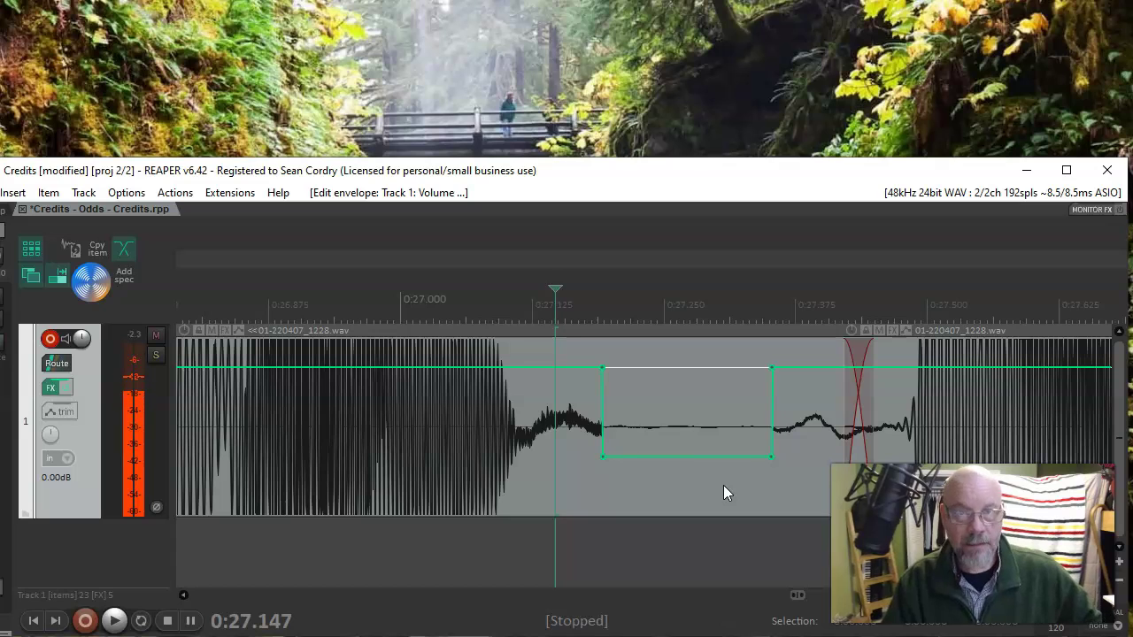
drag(718, 457, 716, 360)
- Undo the envelope edits back to the original flat full-level volume
key(ctrl+z)
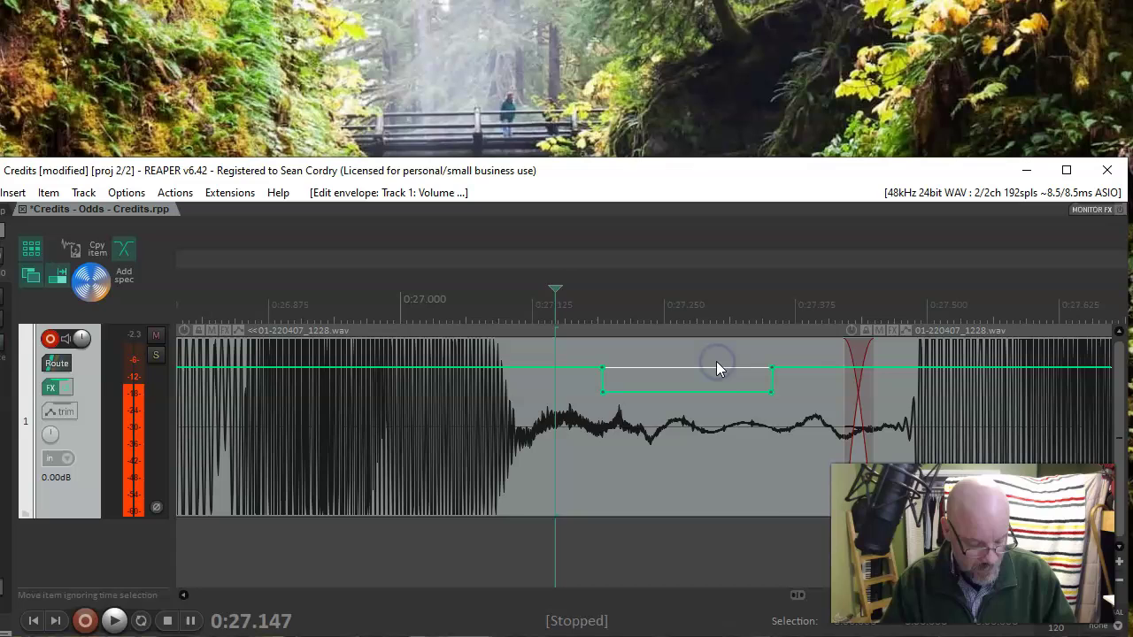
key(ctrl+z)
key(ctrl+z)
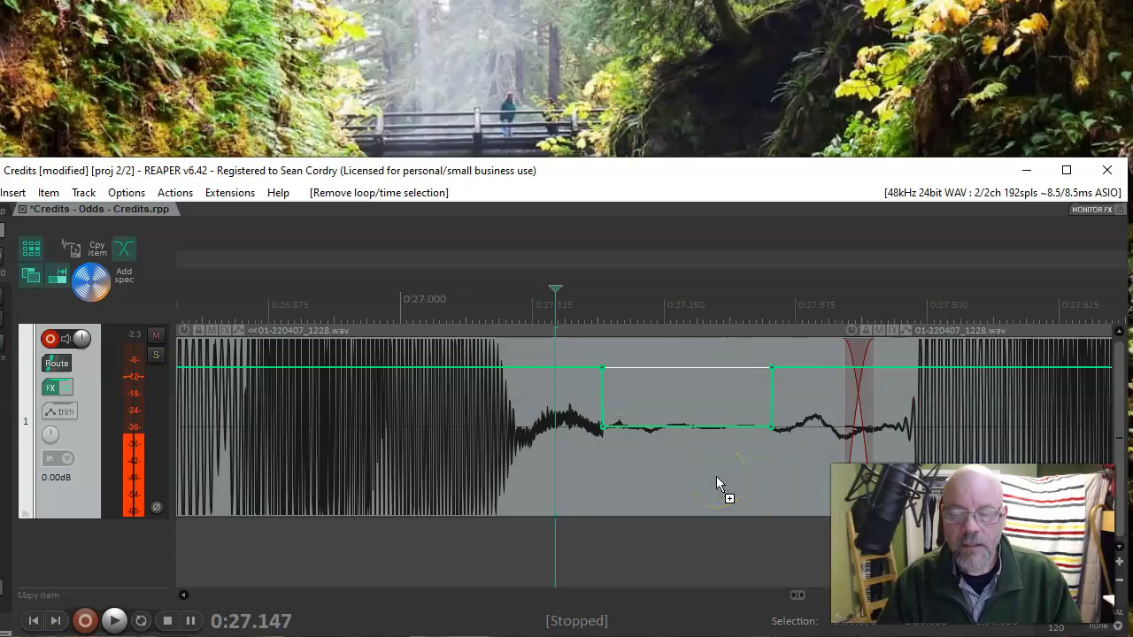
key(ctrl+z)
- Clear the time selection and place the cursor at 0:27.340 inside the gap, zoomed in
click(685, 486)
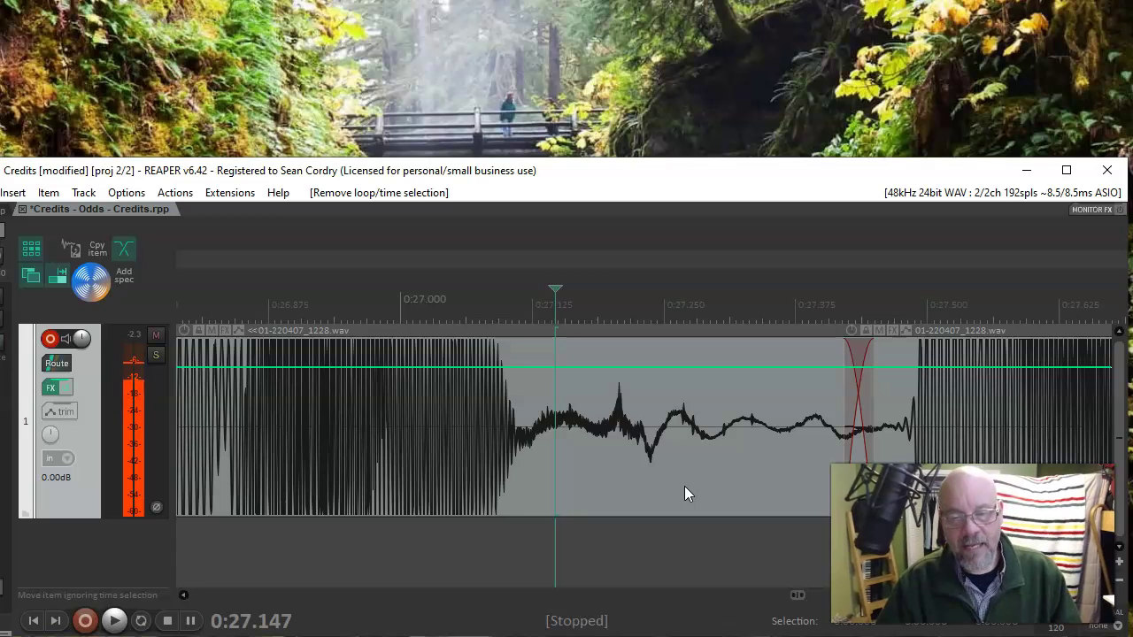
click(744, 509)
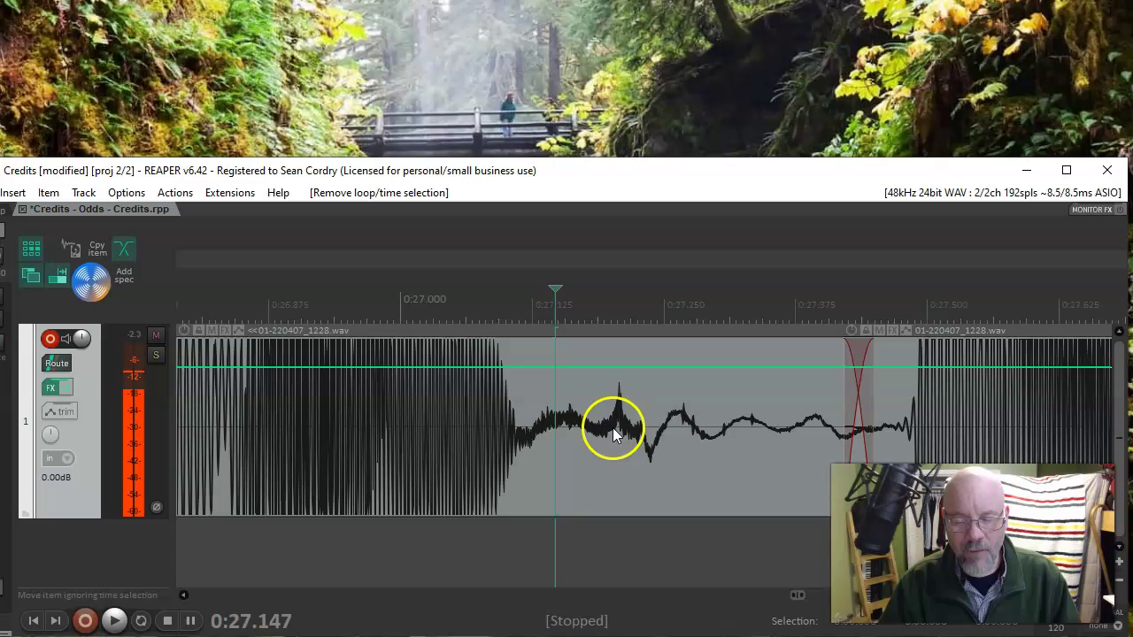
click(622, 312)
scroll(622, 311, up, 4)
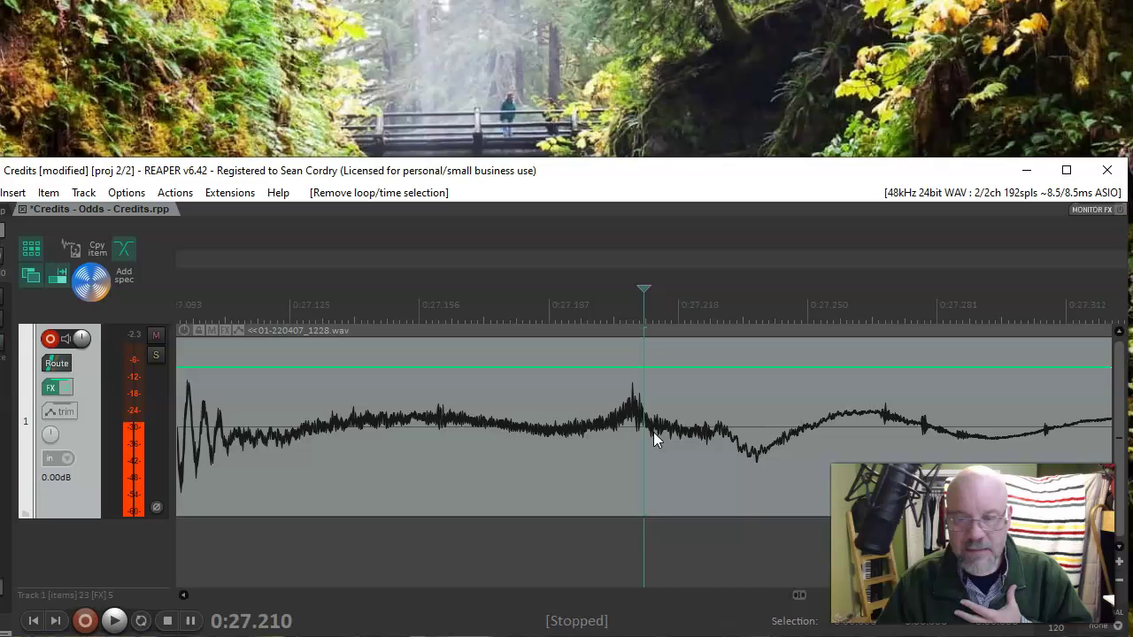
scroll(653, 432, down, 2)
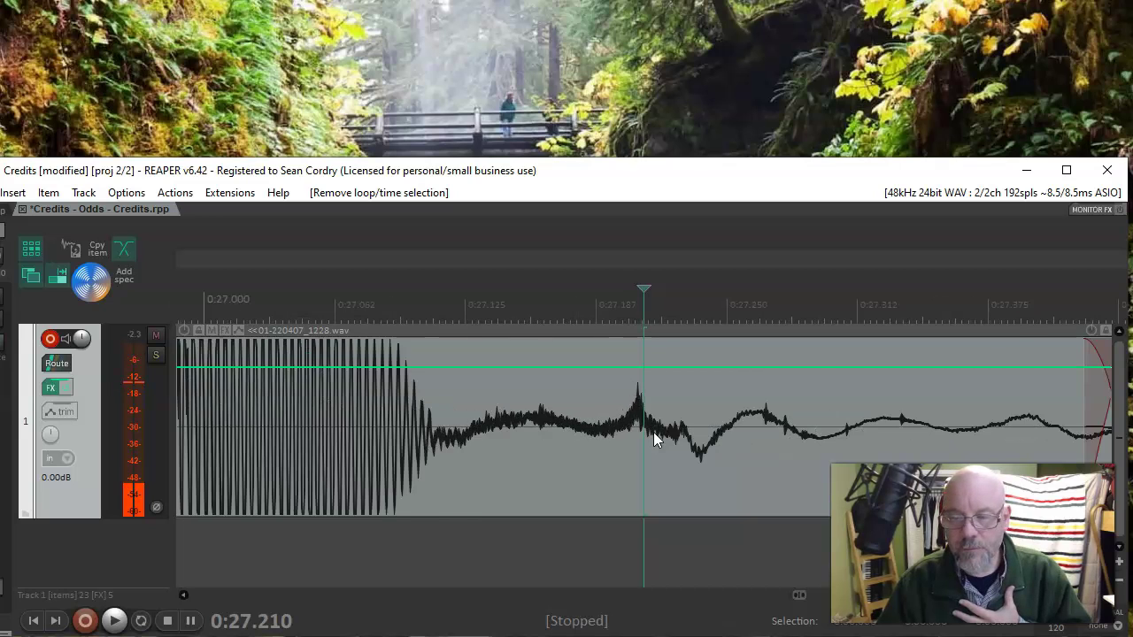
scroll(653, 432, down, 2)
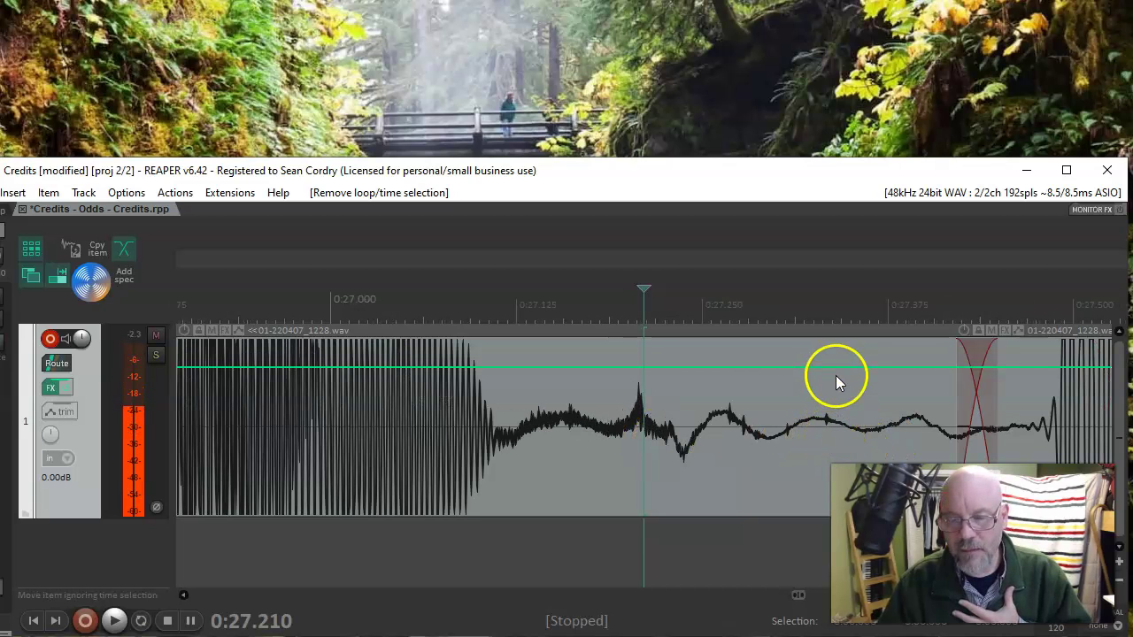
click(836, 302)
scroll(837, 301, up, 3)
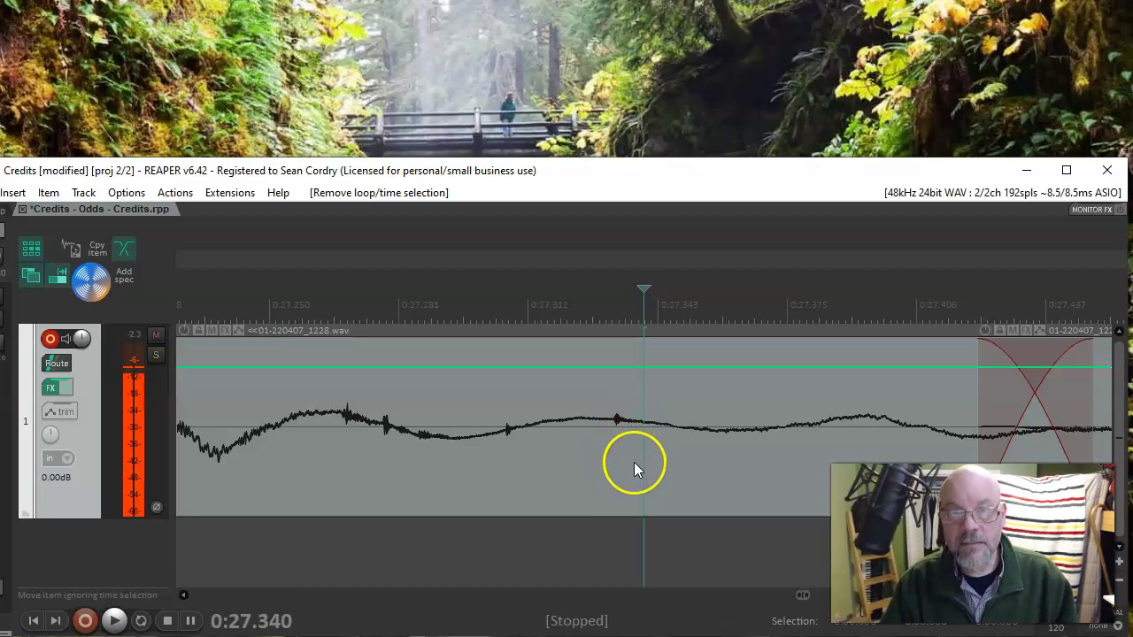
- Trim the first vocal item's end to 0:27.331 and slide the next item left to overlap it
key(s)
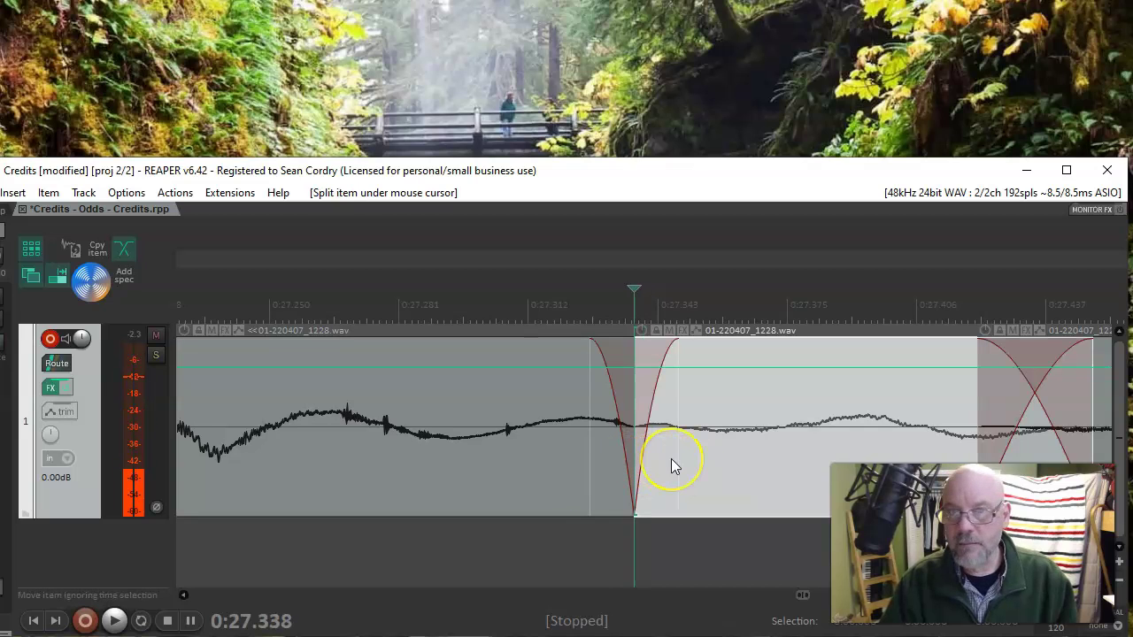
click(606, 305)
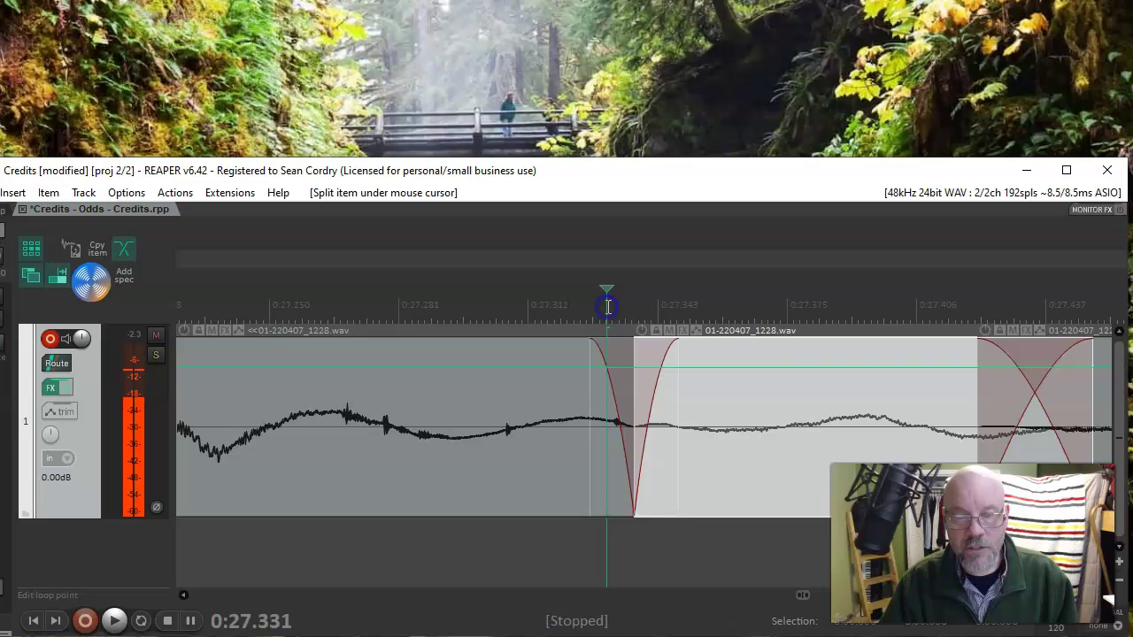
click(566, 482)
key(alt+Delete)
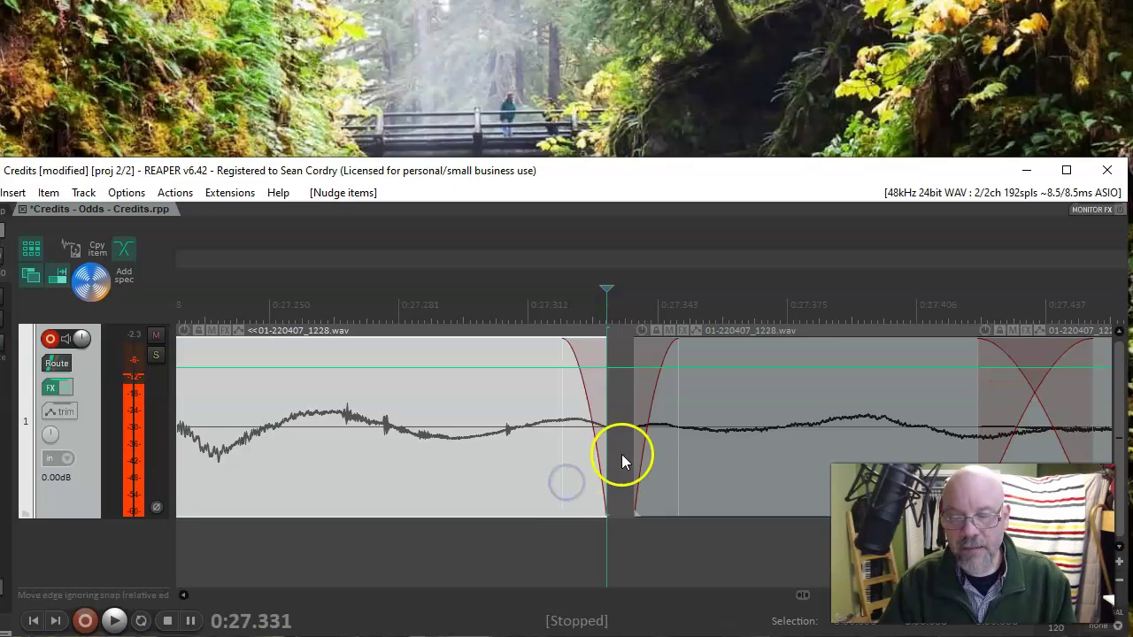
drag(741, 399, 673, 404)
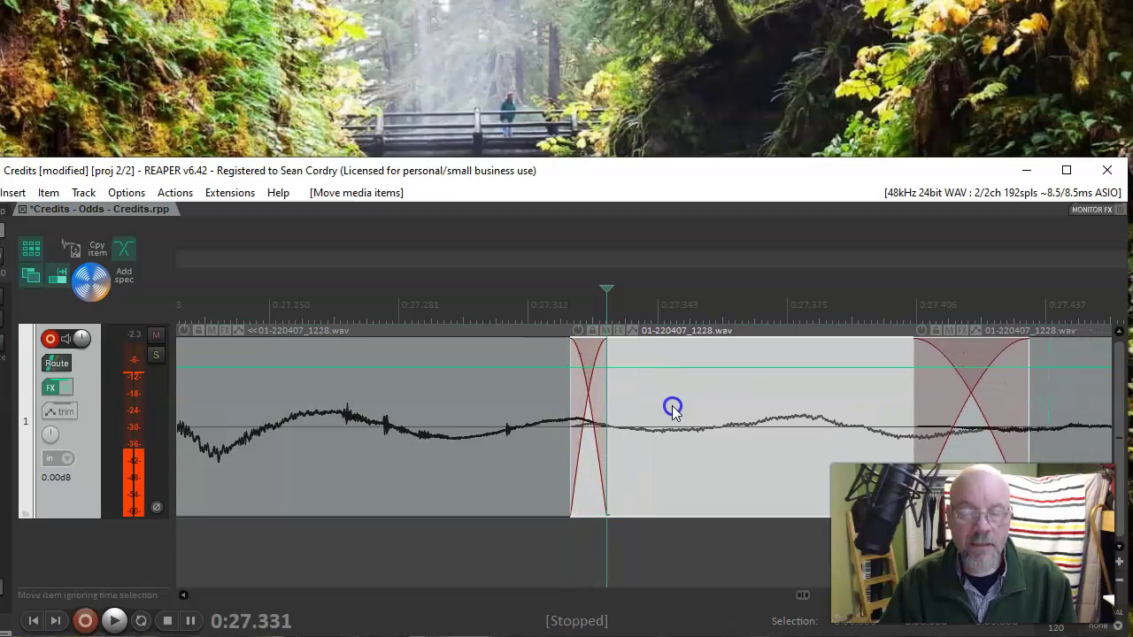
- Undo the move and split so the middle vocal item is whole, then zoom out and select it
ctrl+click(648, 485)
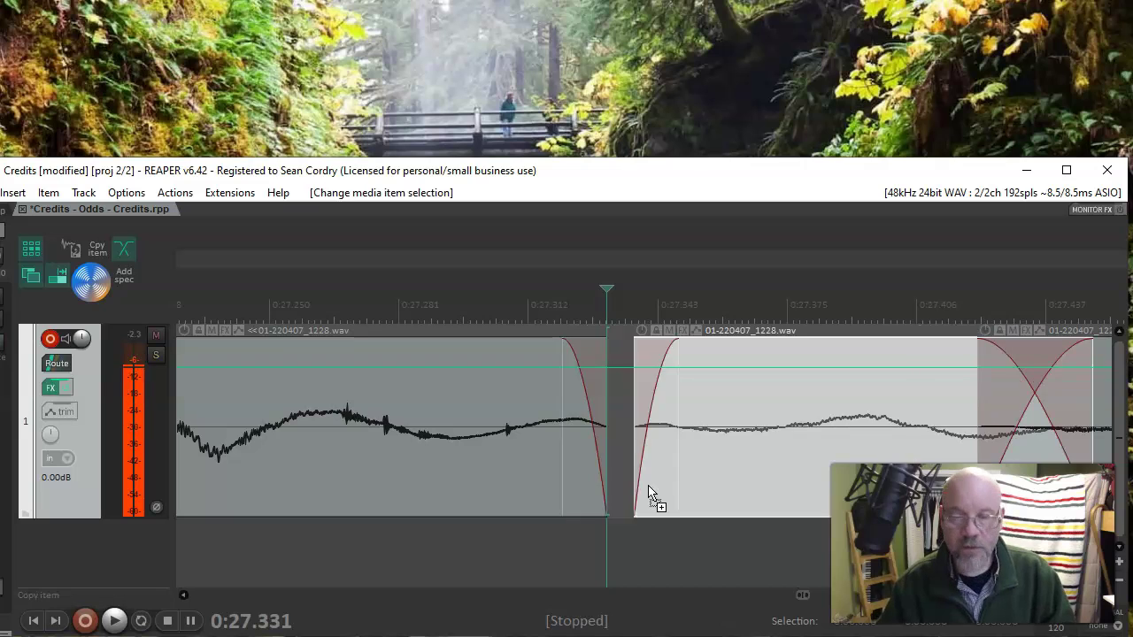
key(KP_6)
key(s)
key(ctrl+z)
key(ctrl+z)
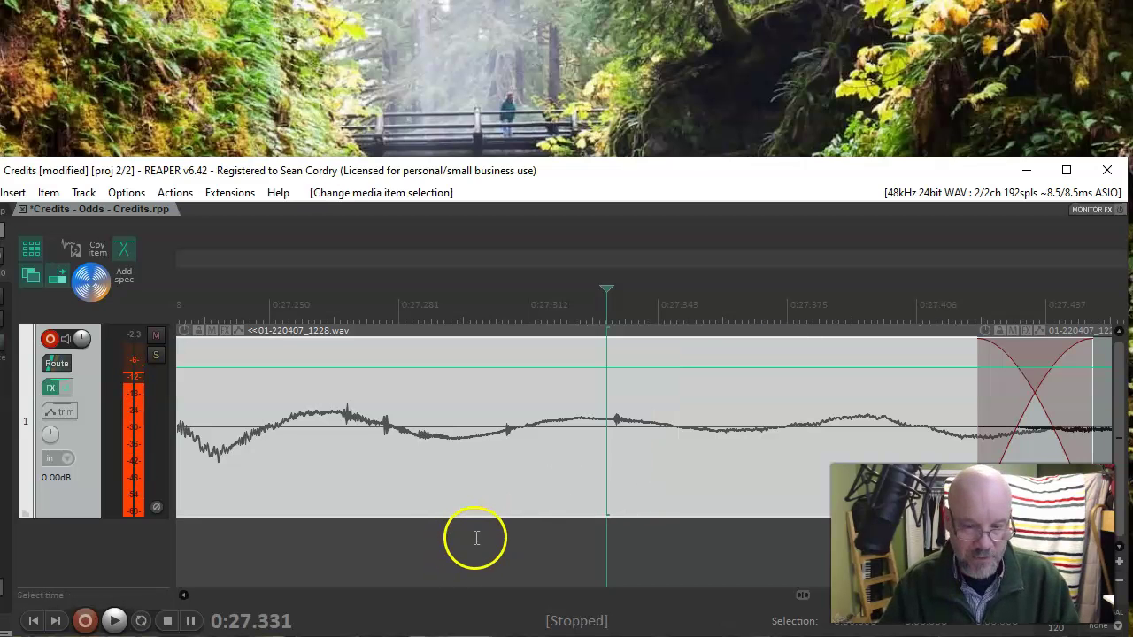
scroll(494, 490, down, 2)
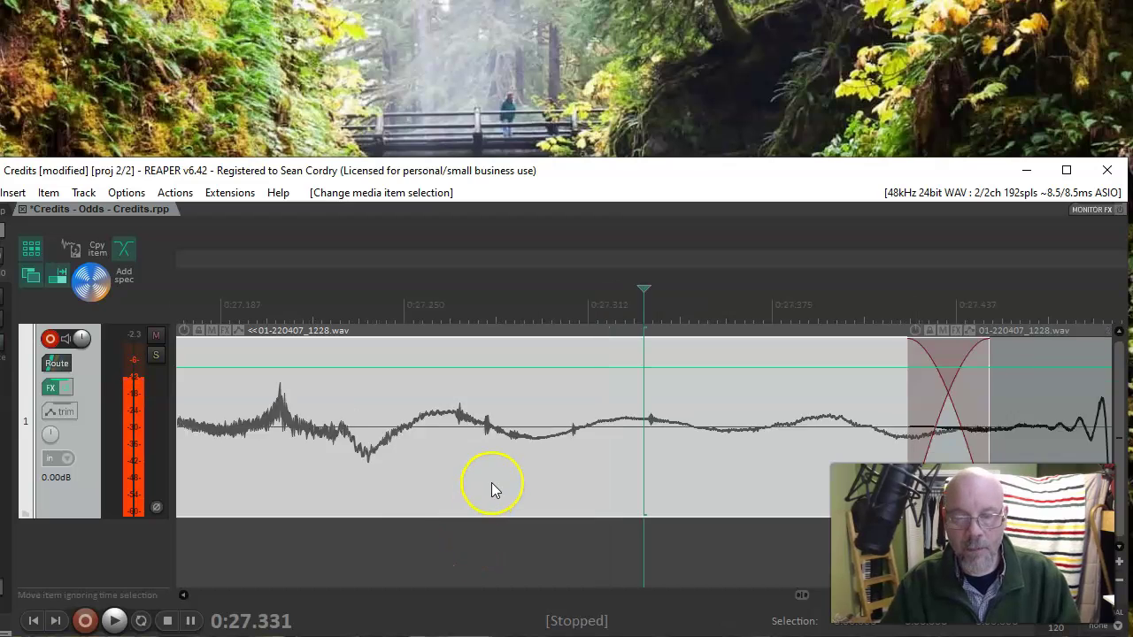
scroll(493, 490, down, 4)
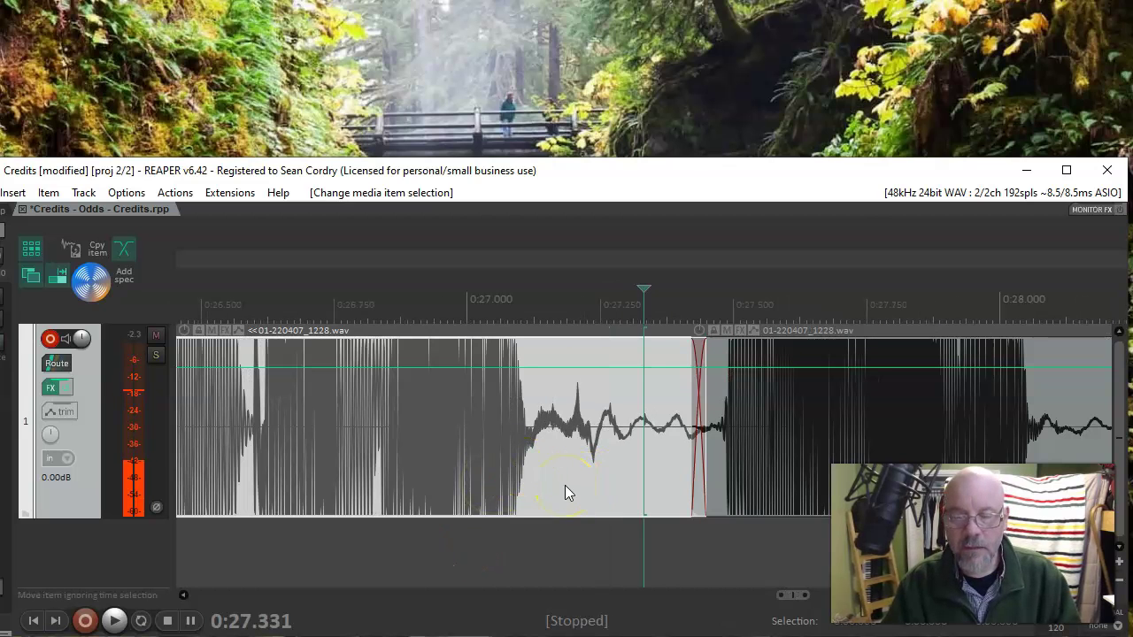
scroll(564, 491, down, 4)
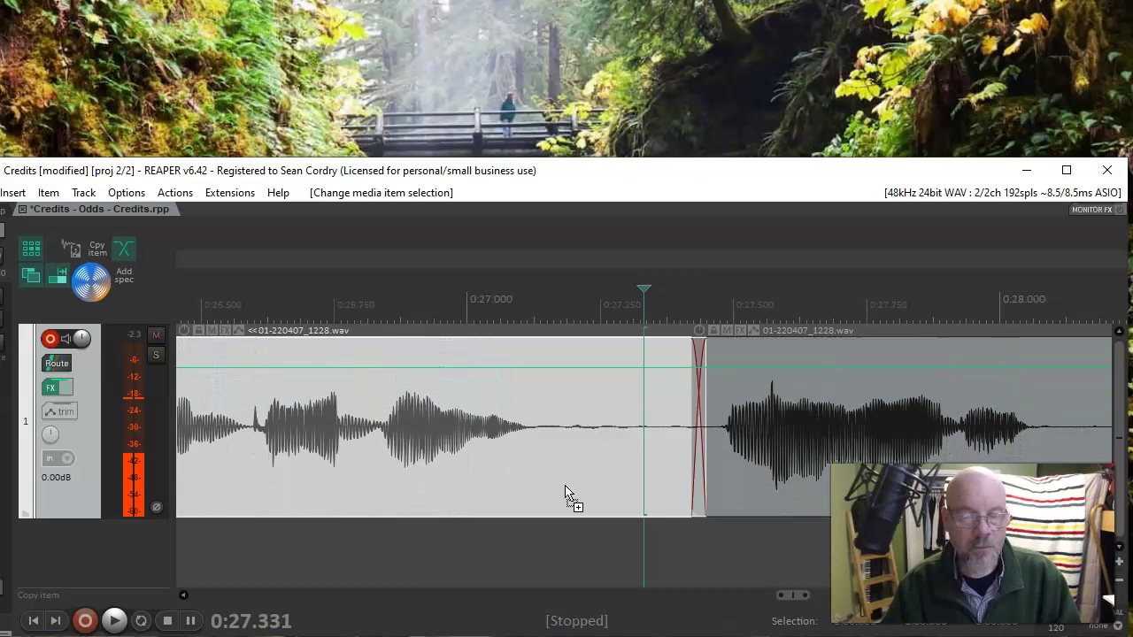
click(602, 458)
scroll(602, 458, down, 4)
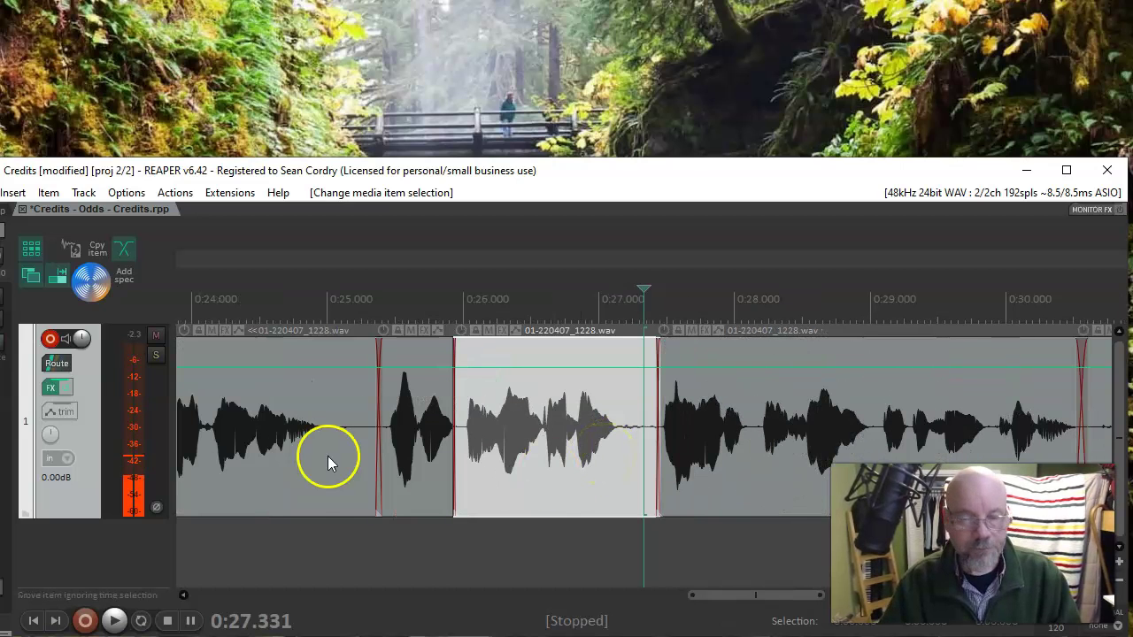
- Adjust the vocal track height and zoom with the mouse wheel over the middle item
scroll(311, 489, down, 3)
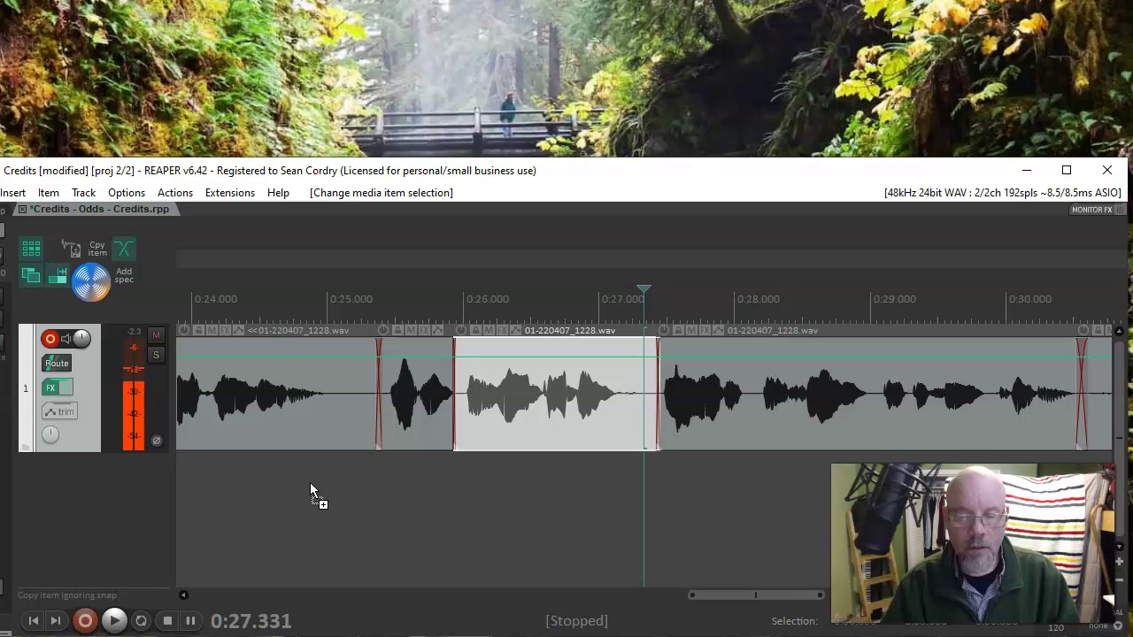
click(576, 493)
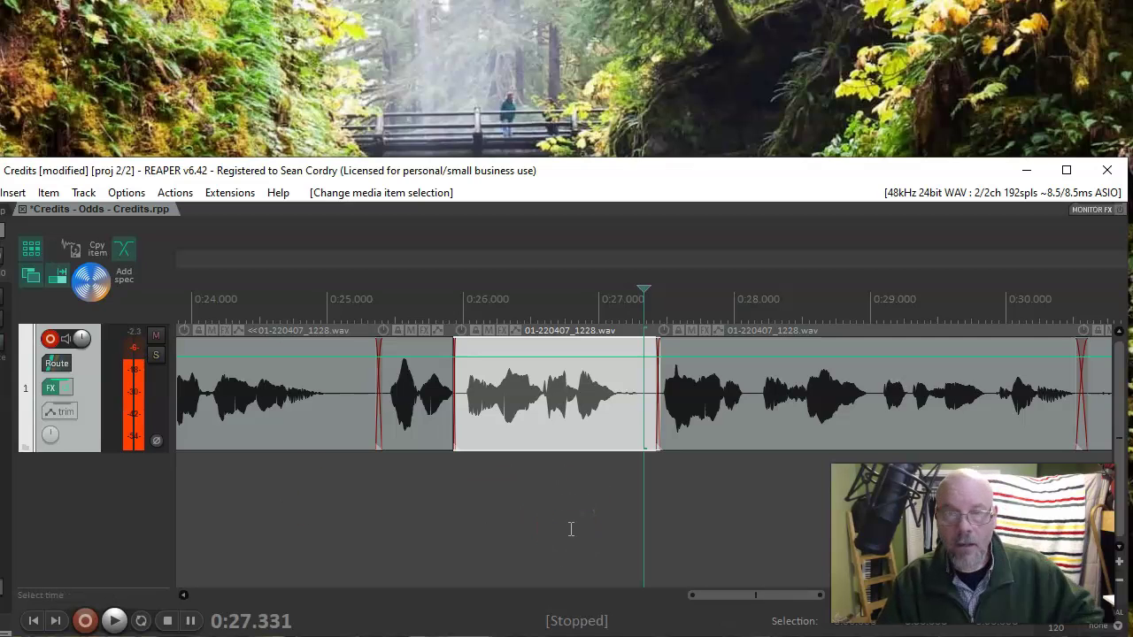
click(574, 527)
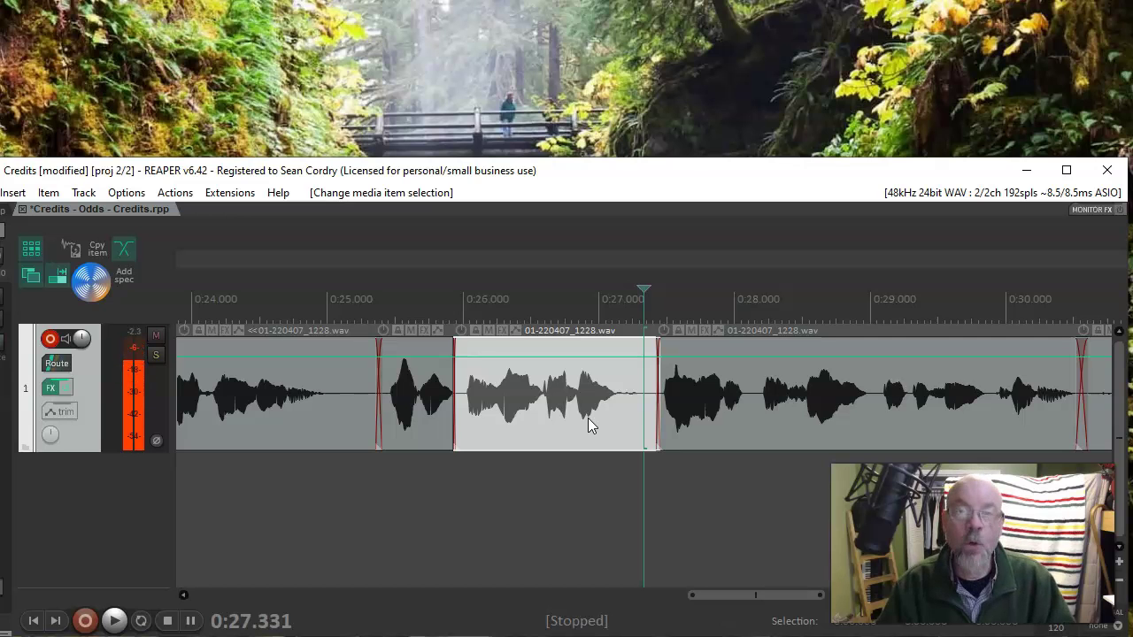
scroll(585, 529, up, 2)
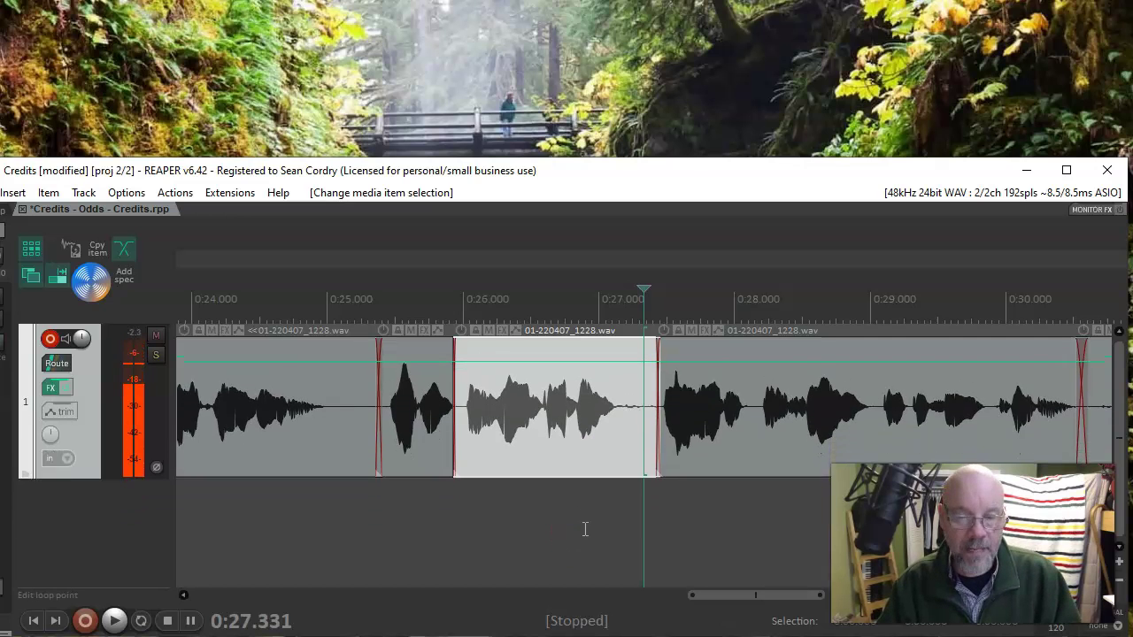
scroll(584, 529, down, 2)
scroll(584, 529, up, 3)
scroll(584, 528, down, 3)
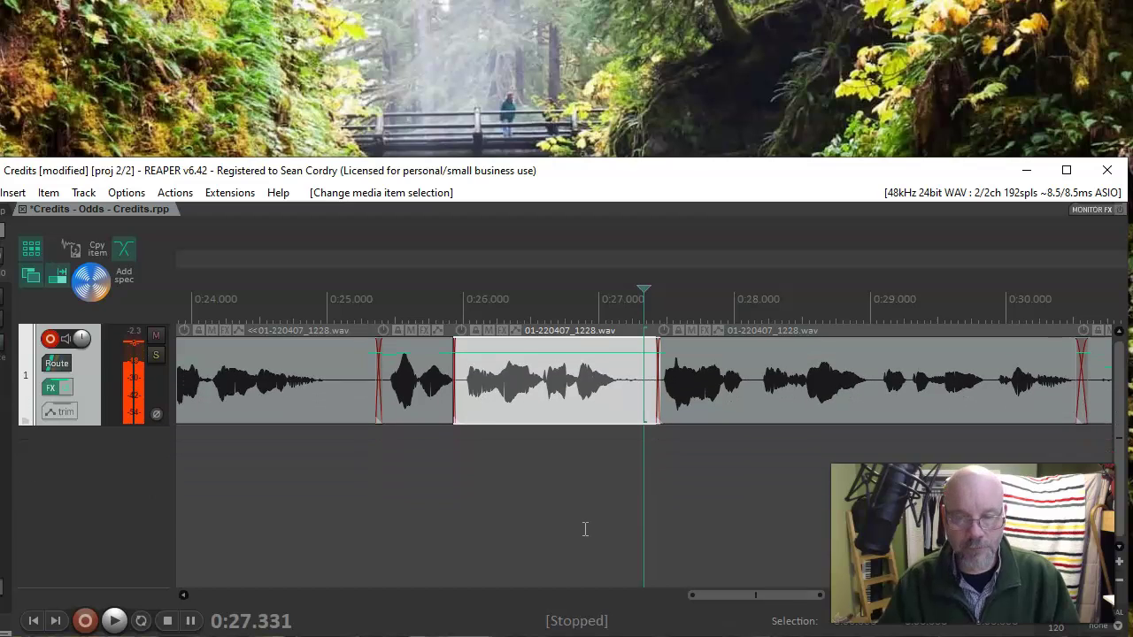
scroll(584, 528, up, 2)
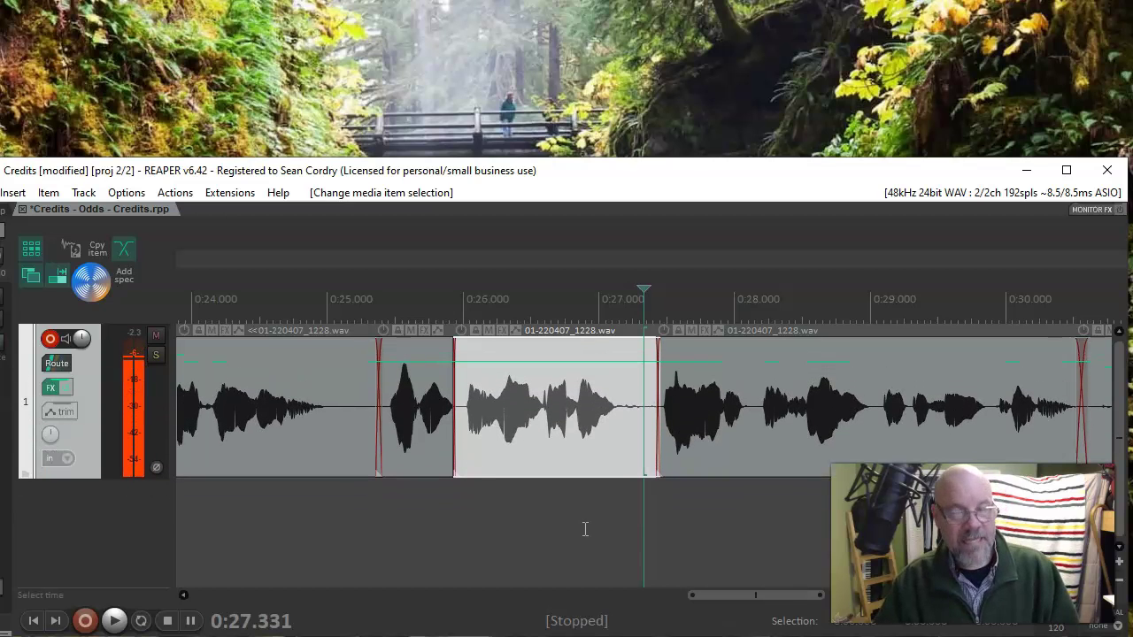
scroll(608, 522, down, 2)
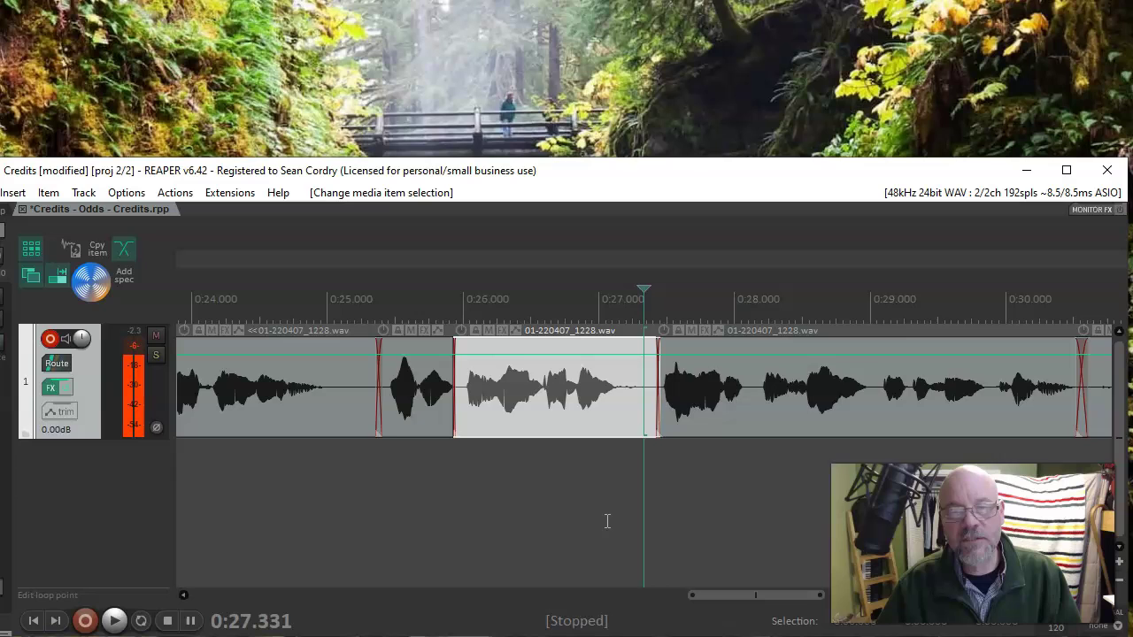
scroll(607, 522, up, 3)
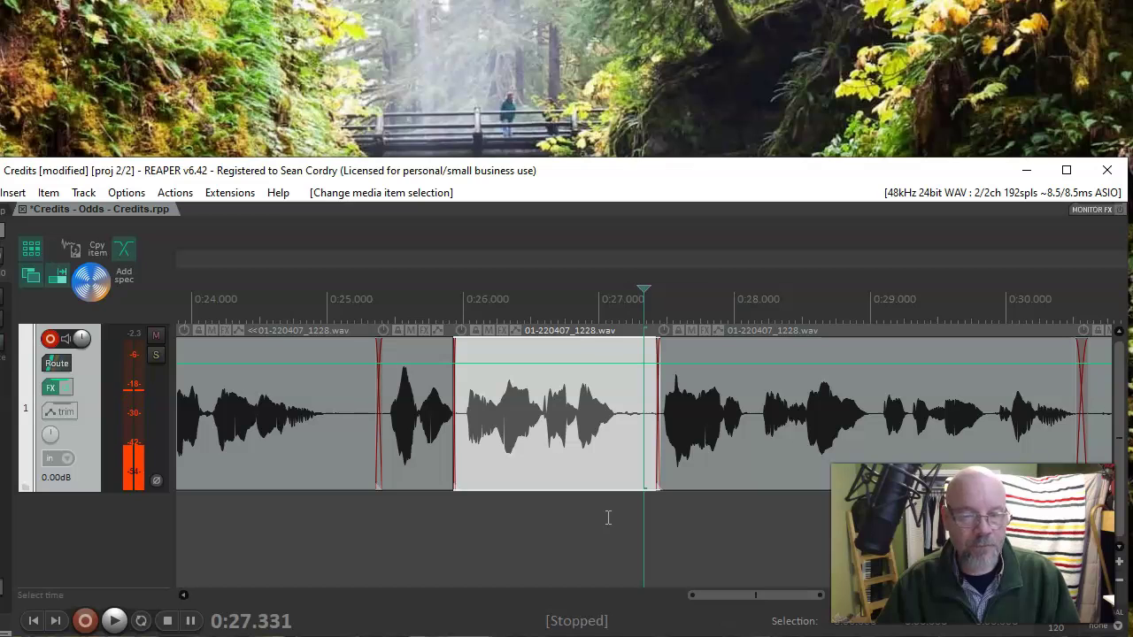
- Increase the waveform peaks display zoom with Ctrl+mouse wheel
click(608, 452)
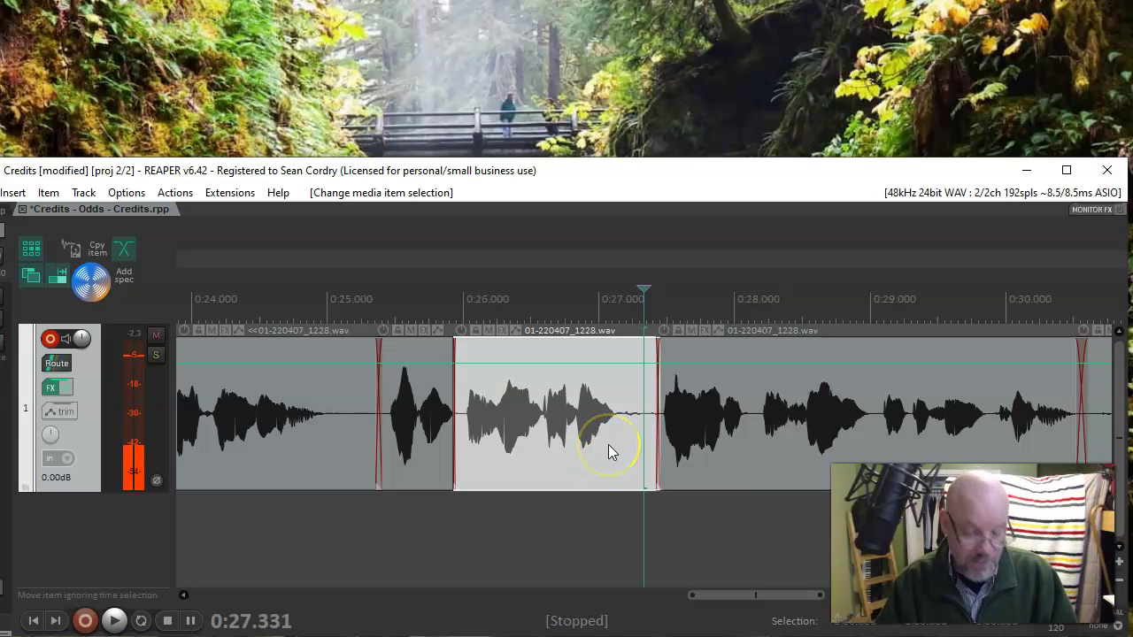
scroll(609, 451, up, 3)
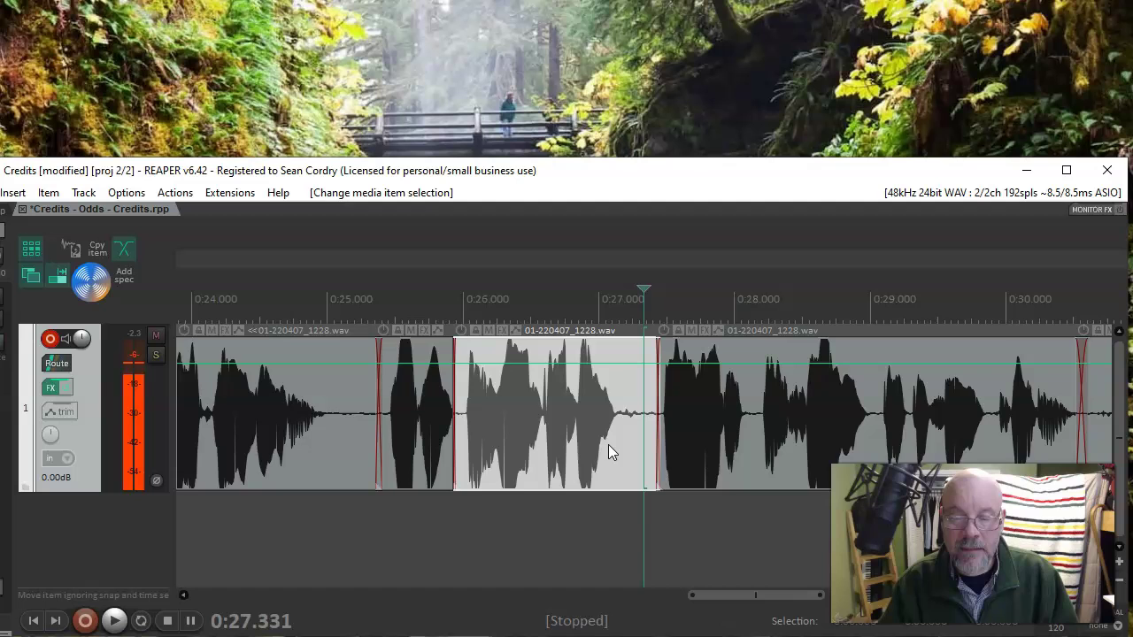
key(ctrl)
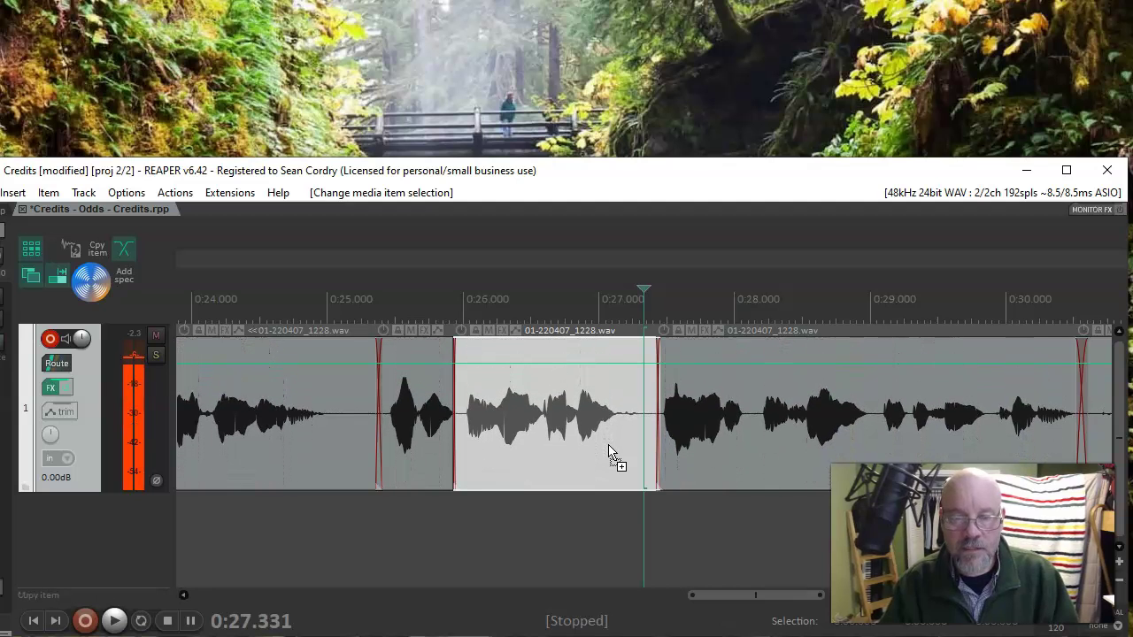
scroll(609, 452, up, 2)
click(569, 447)
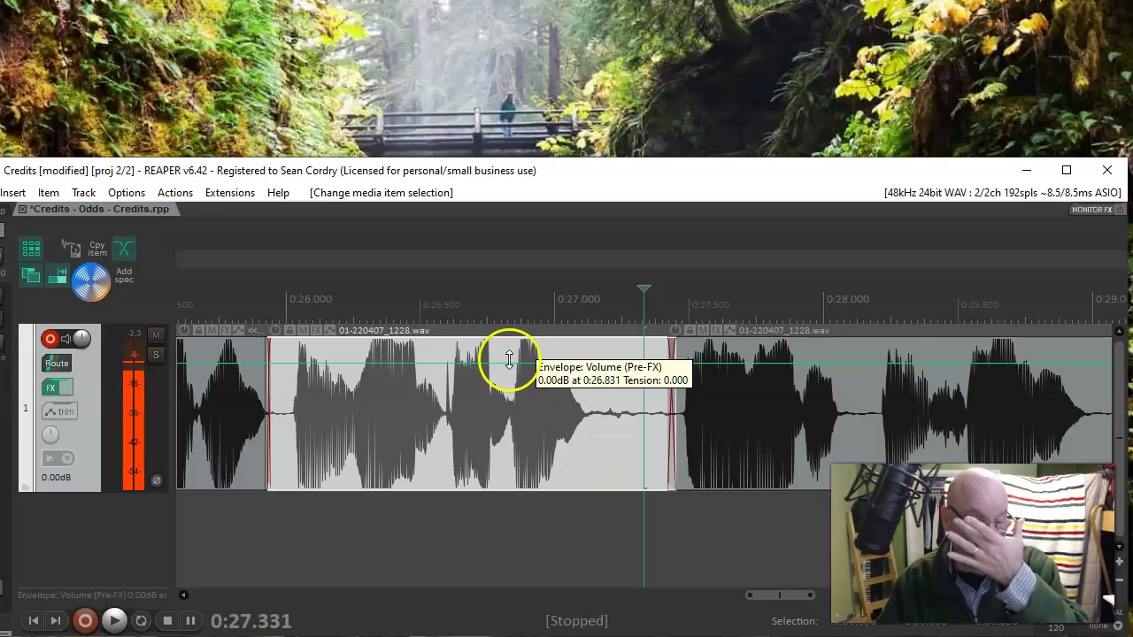
- Open the Actions list, move it into view, and filter it on 'peaks'
click(175, 192)
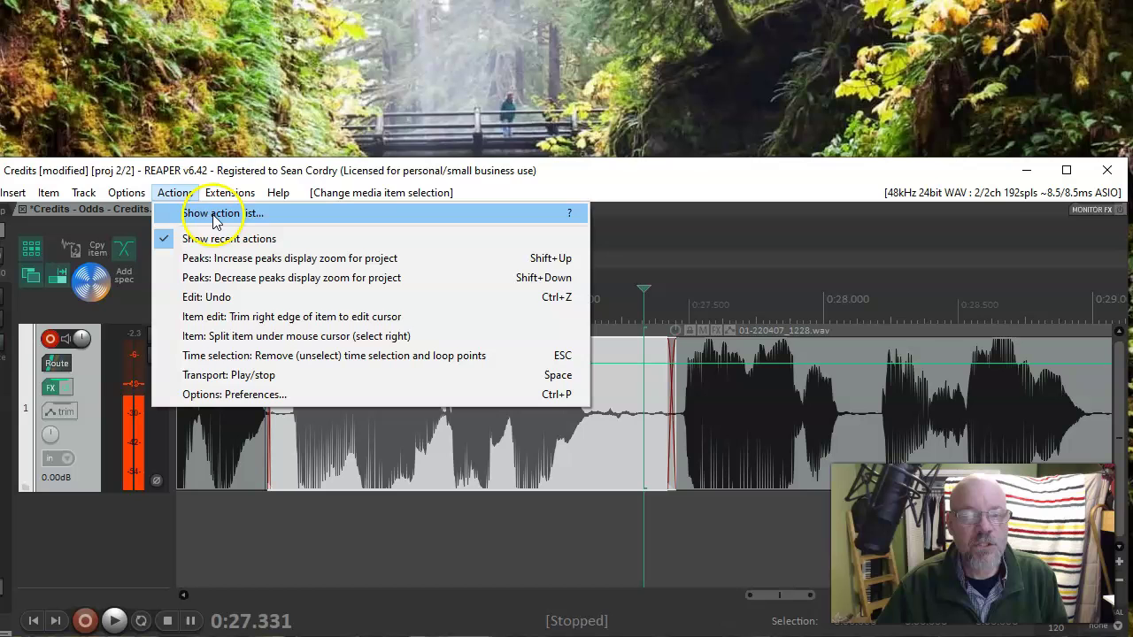
click(214, 217)
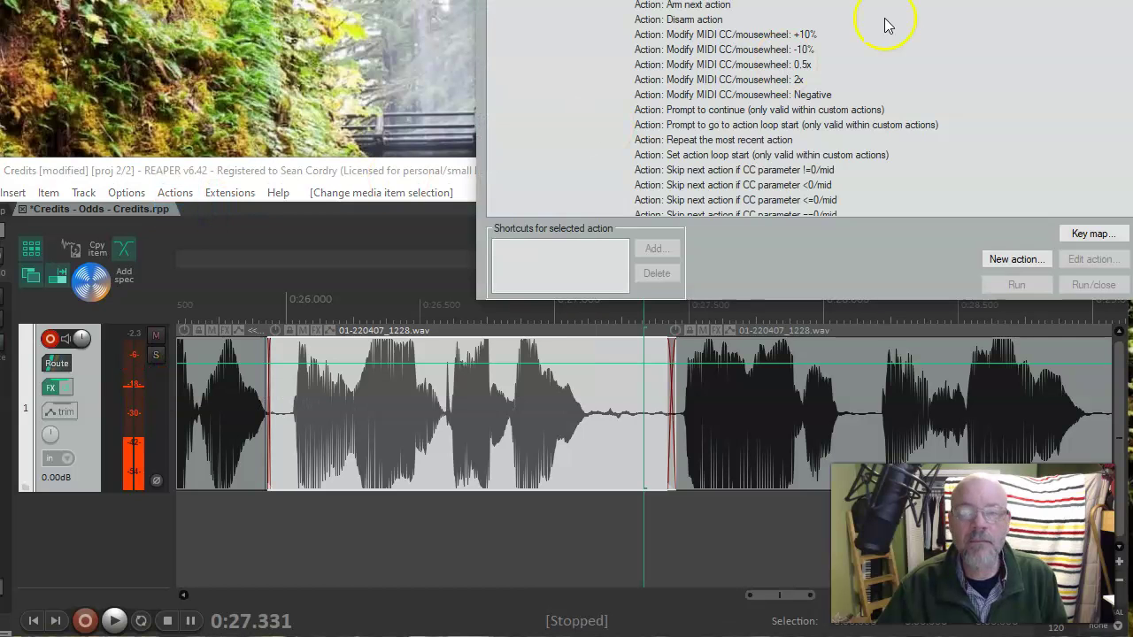
drag(894, 0, 792, 57)
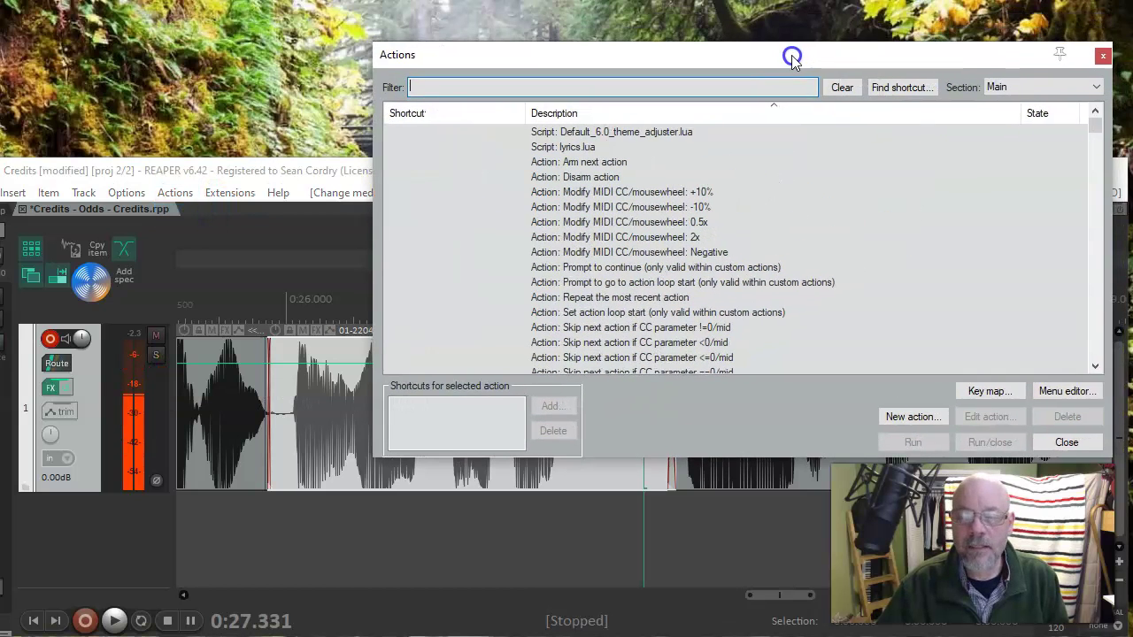
click(481, 91)
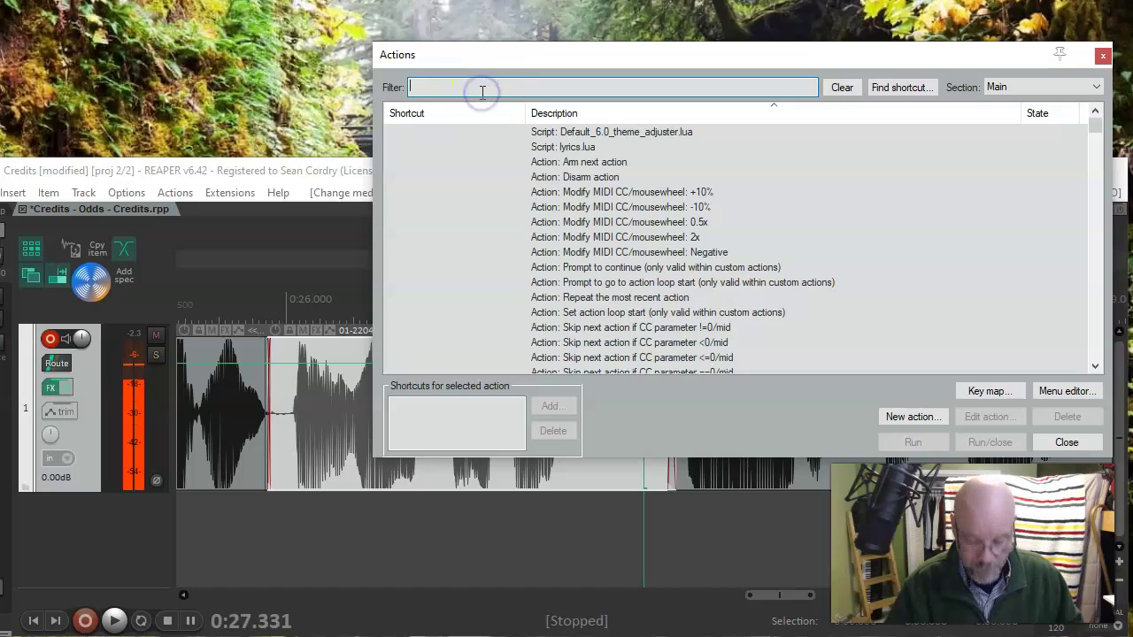
text(peaks)
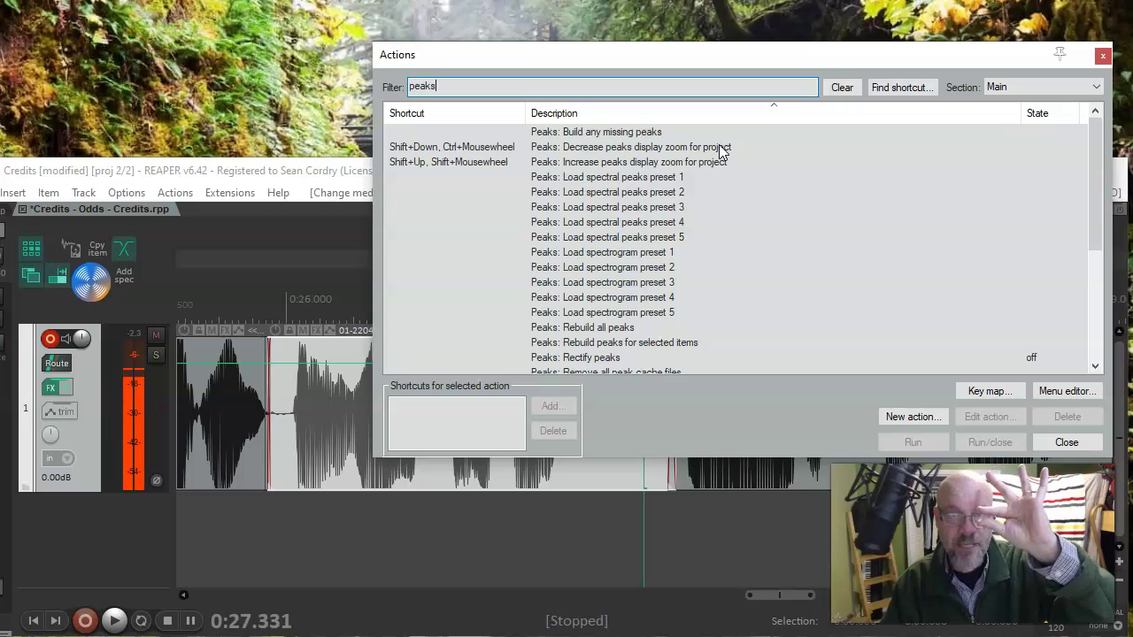
click(577, 148)
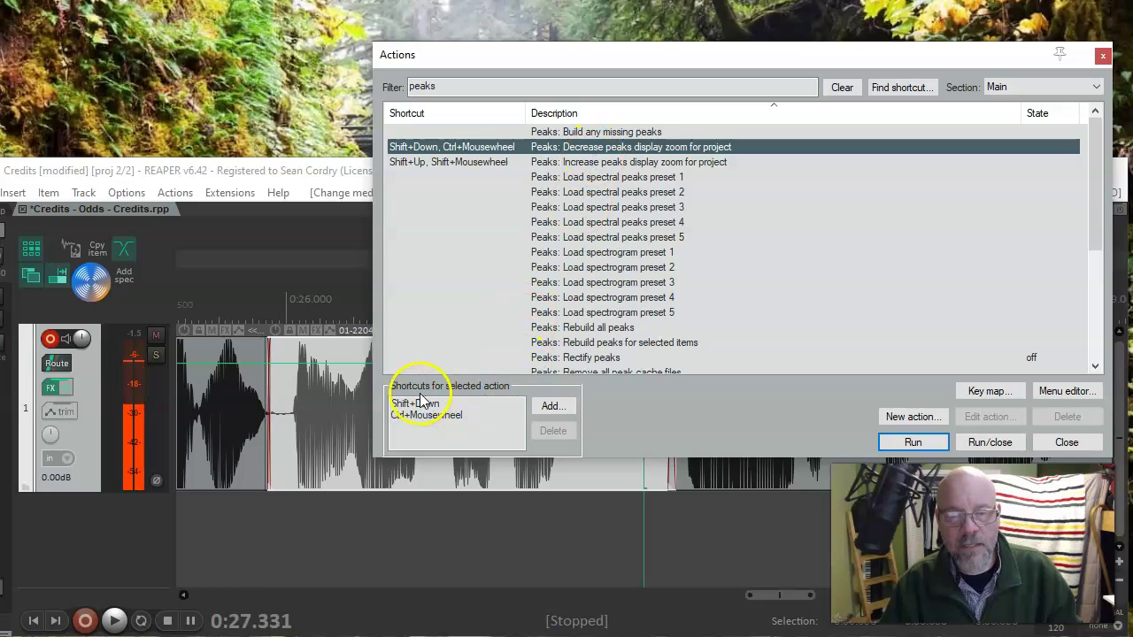
click(567, 407)
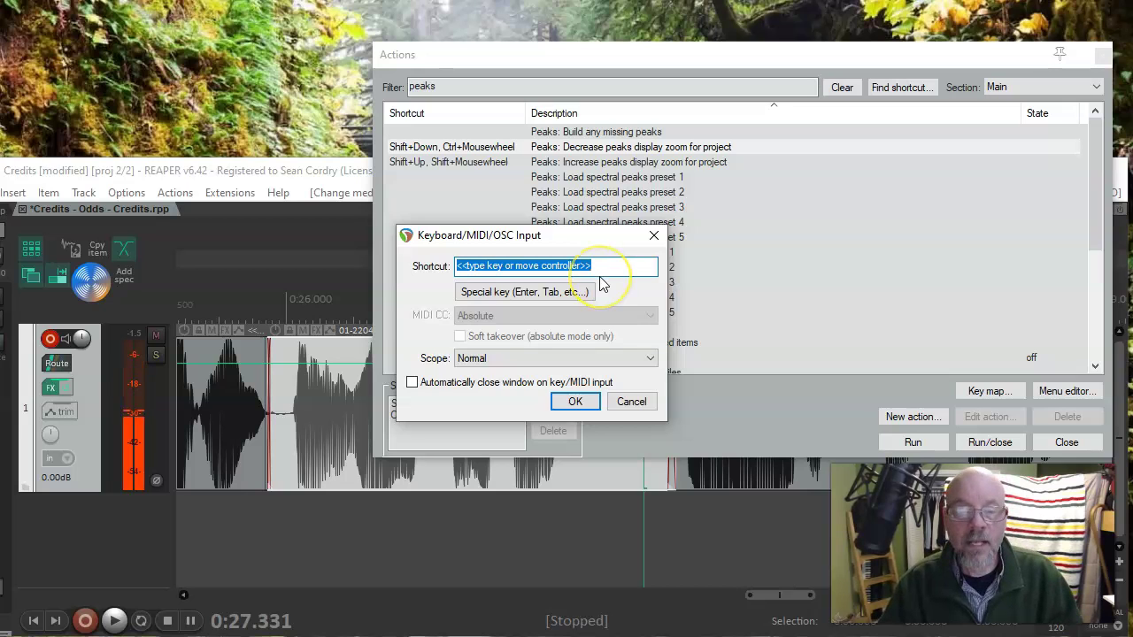
ctrl+scroll(600, 283, up, 1)
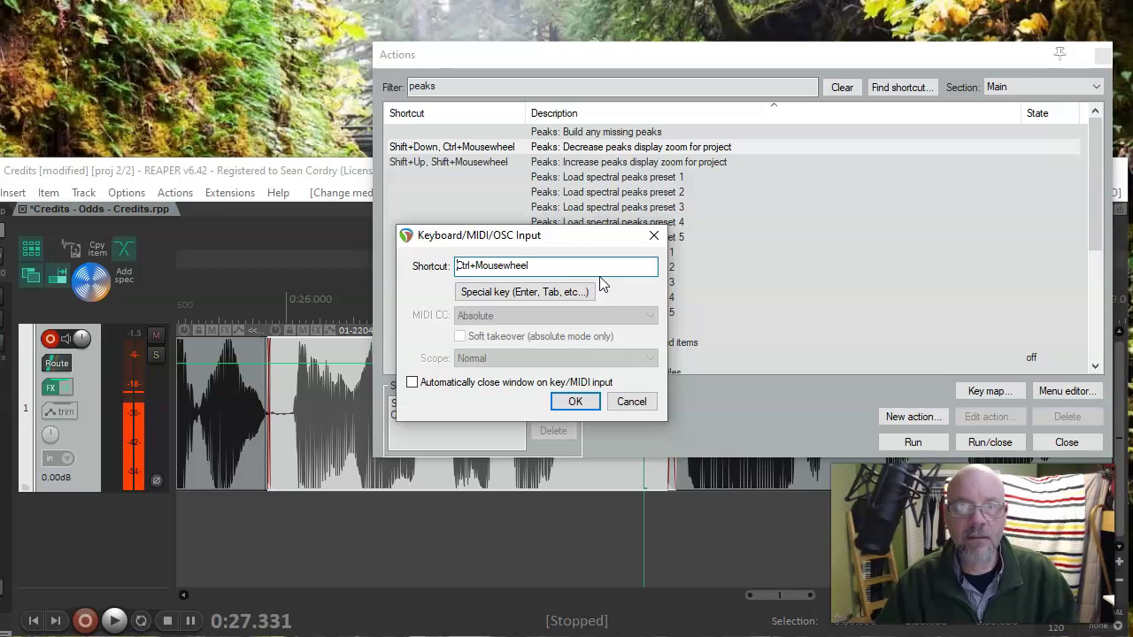
click(629, 404)
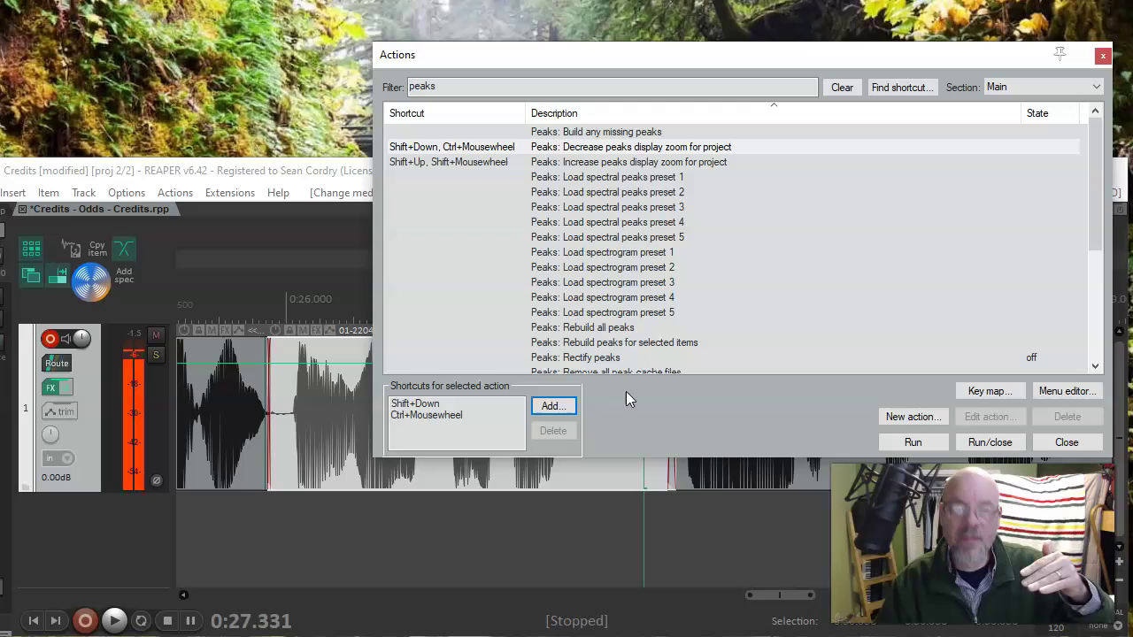
click(611, 164)
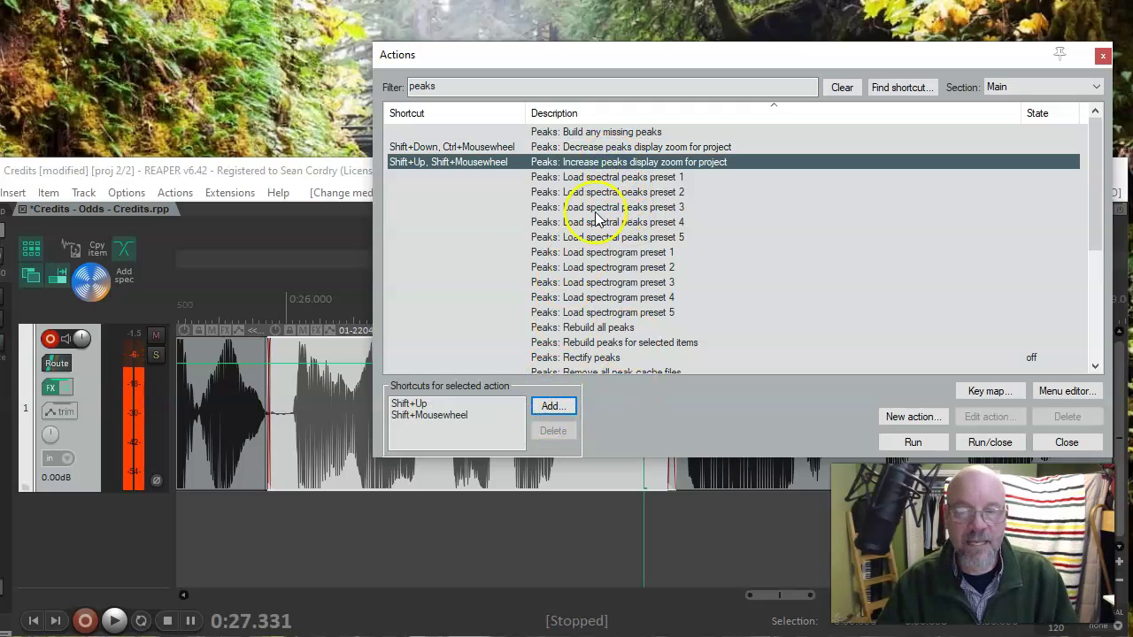
click(553, 406)
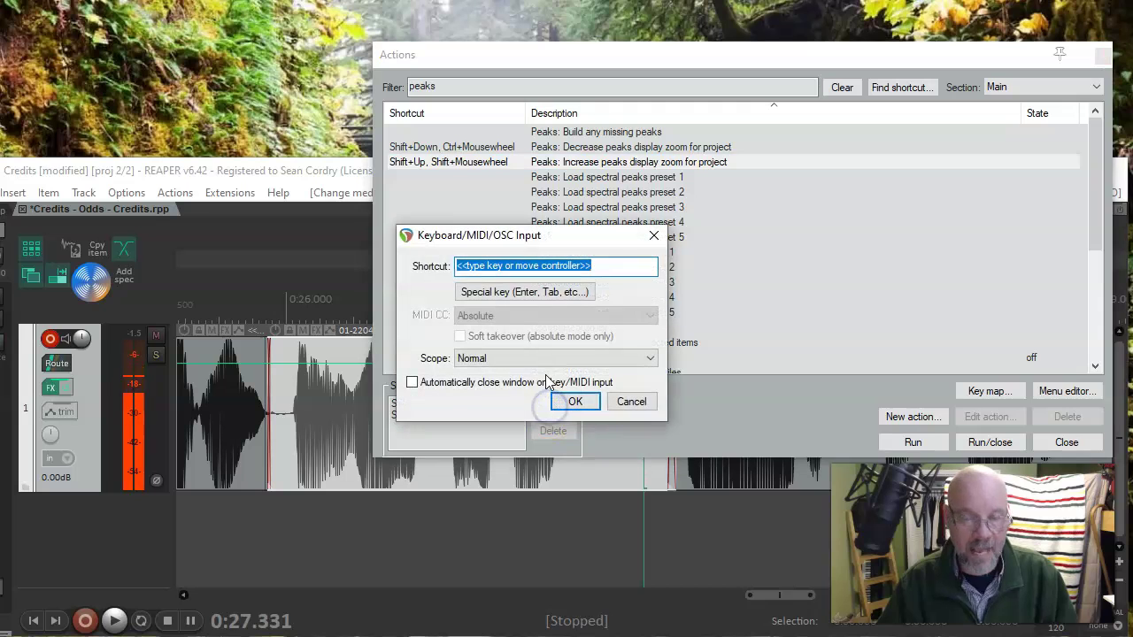
shift+scroll(571, 305, down, 1)
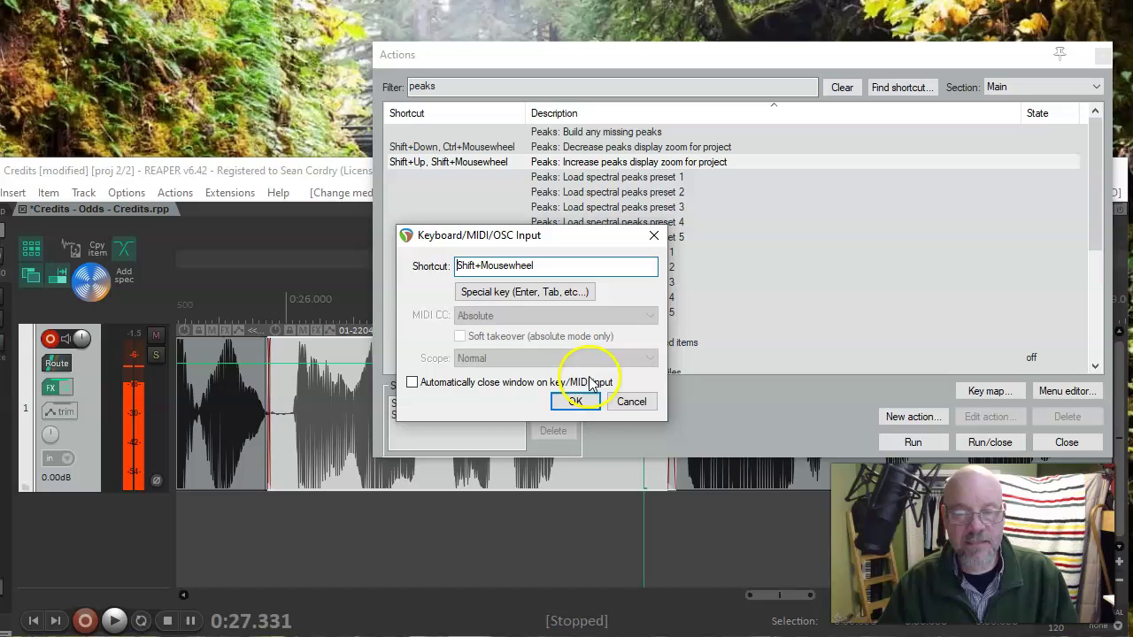
click(639, 407)
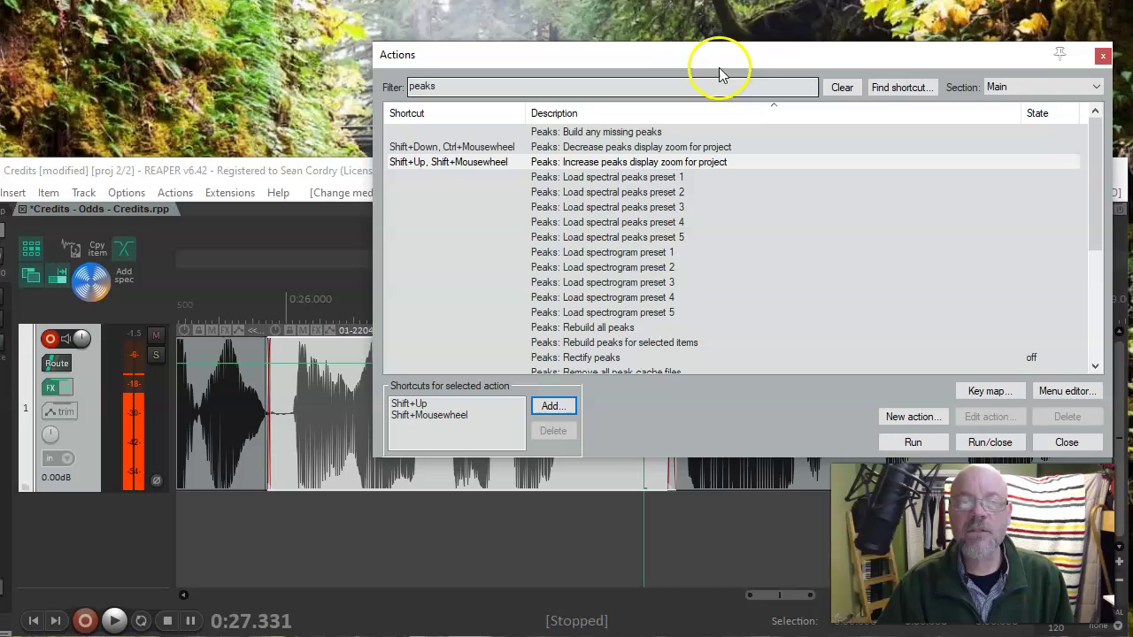
drag(720, 57, 720, 39)
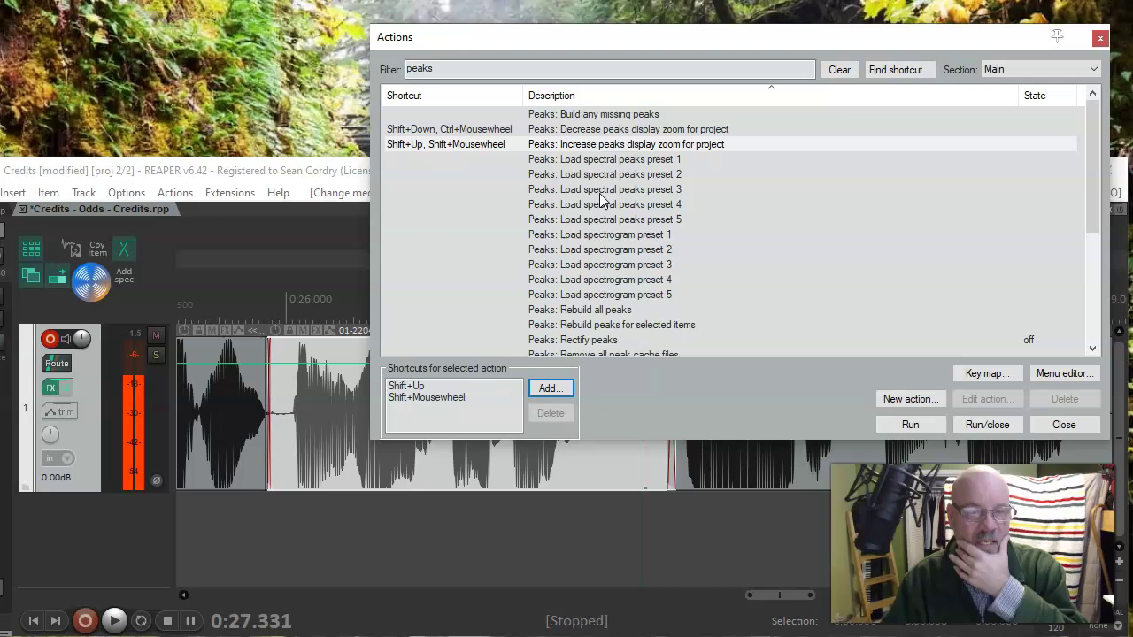
- Replace the action list filter text 'peaks' with 'split'
double_click(424, 64)
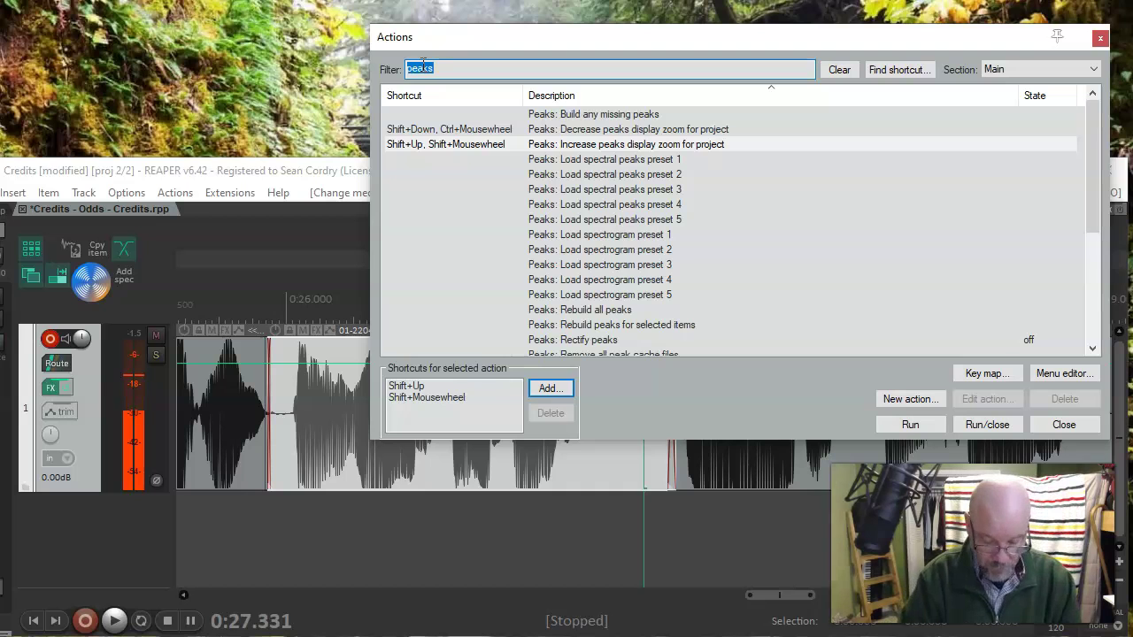
text(split)
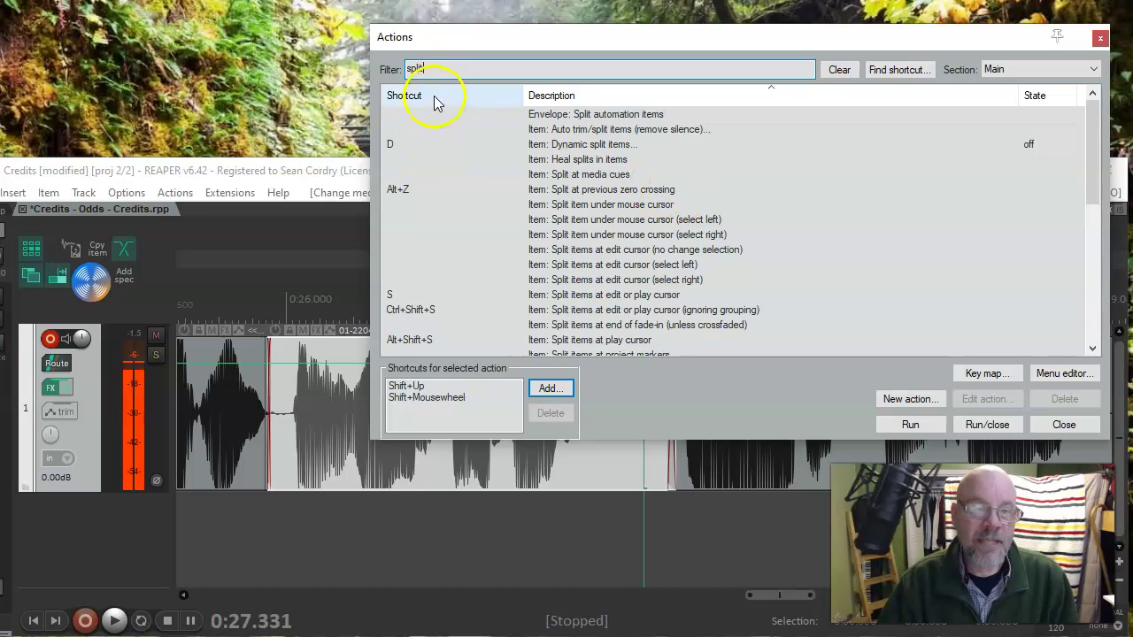
- Change the action list filter to 'trim' and move the window slightly aside
double_click(415, 68)
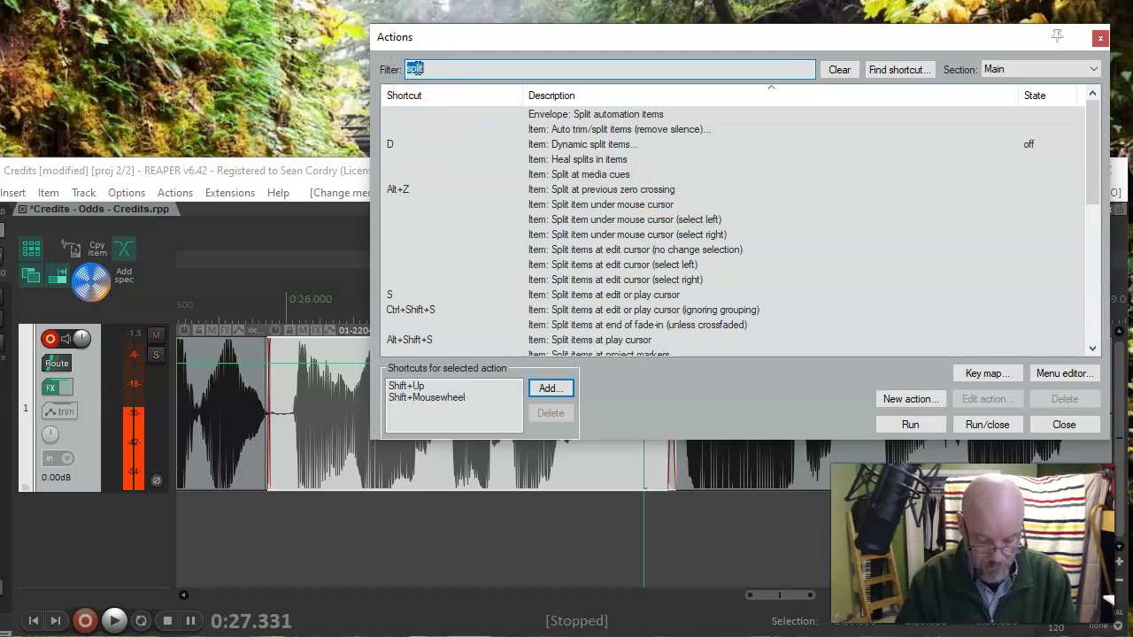
text(trim)
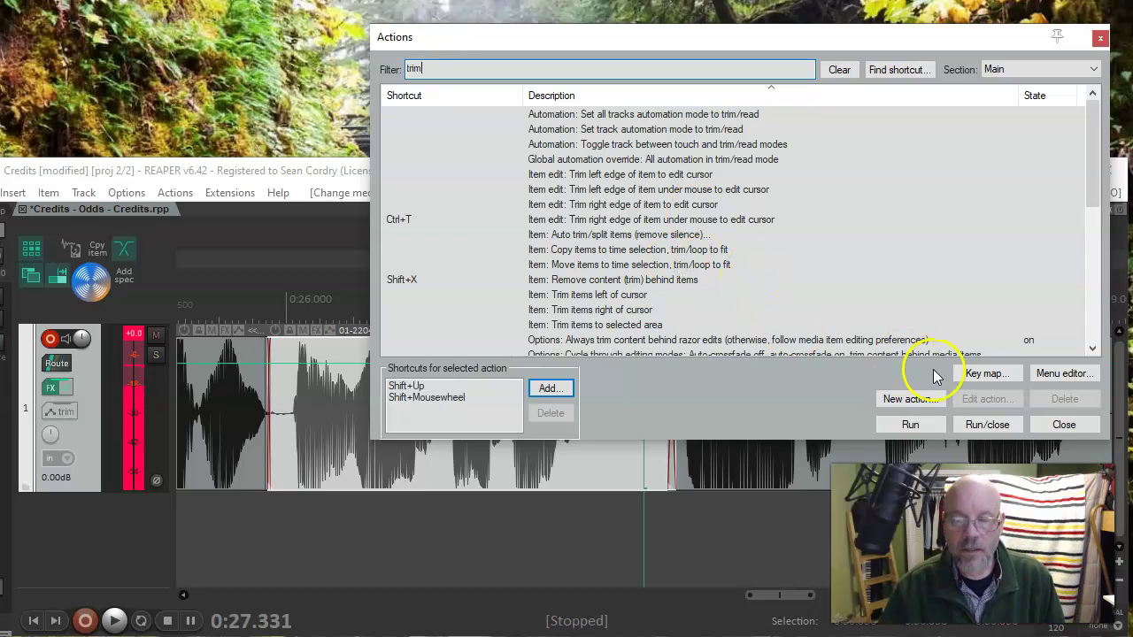
drag(922, 40, 945, 52)
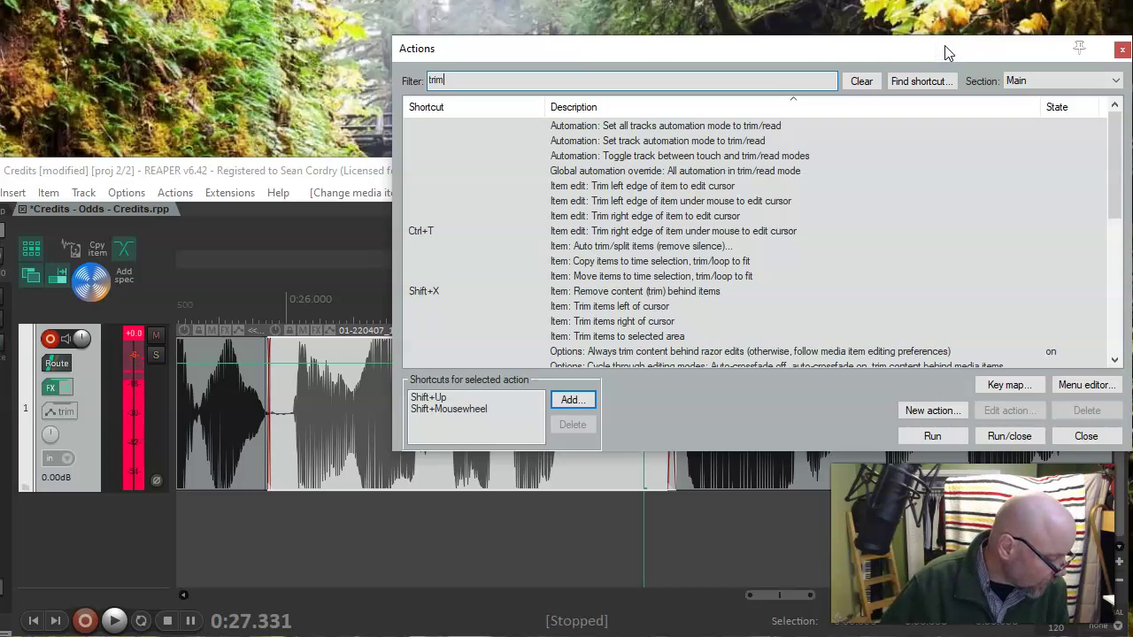
- Open REAPER's Preferences and show the Mouse Modifiers page
click(127, 193)
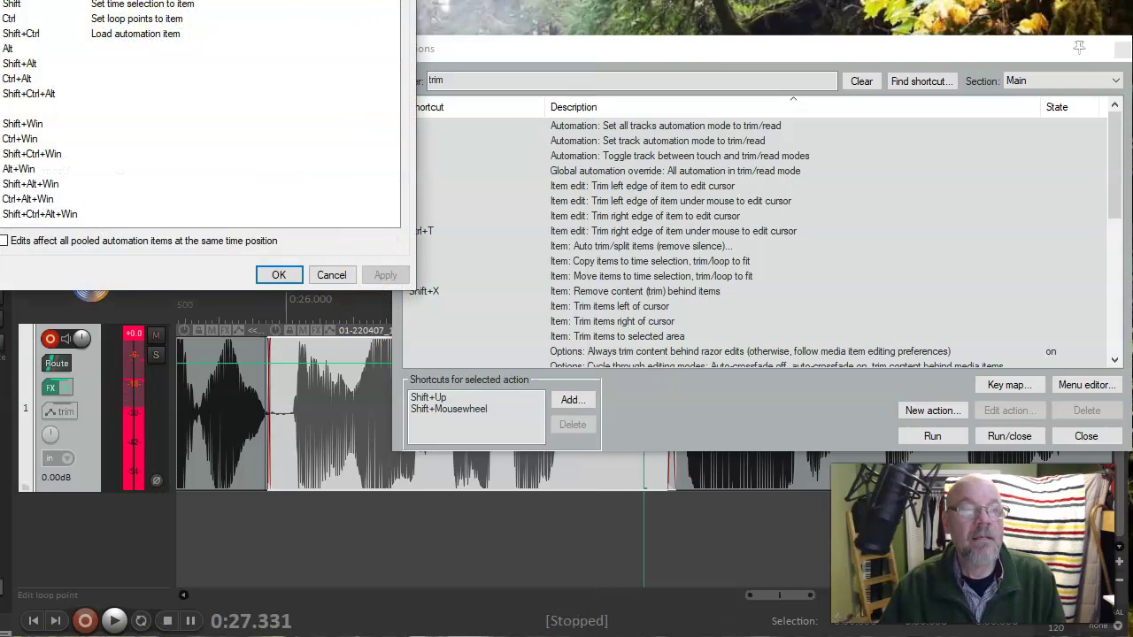
drag(269, 0, 490, 77)
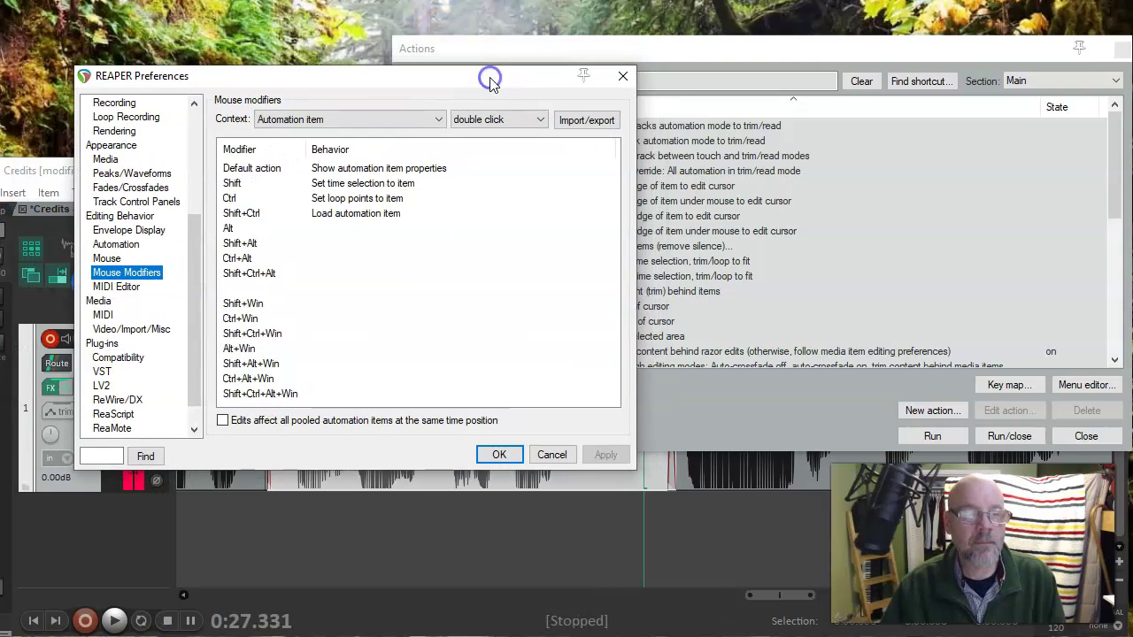
scroll(193, 301, up, 5)
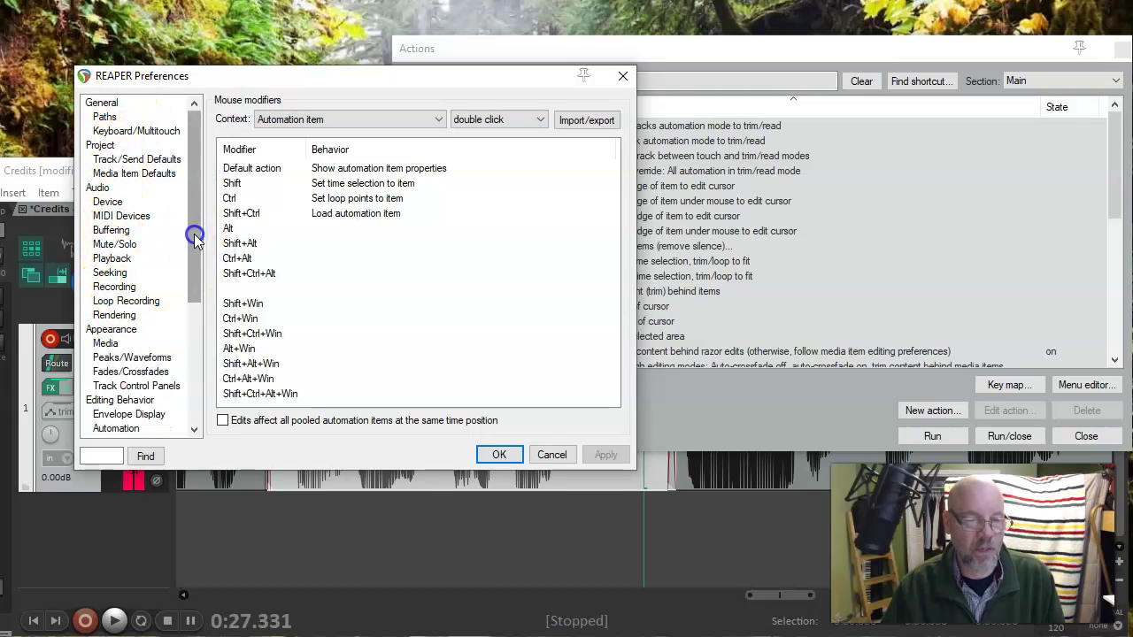
drag(195, 236, 190, 324)
click(125, 290)
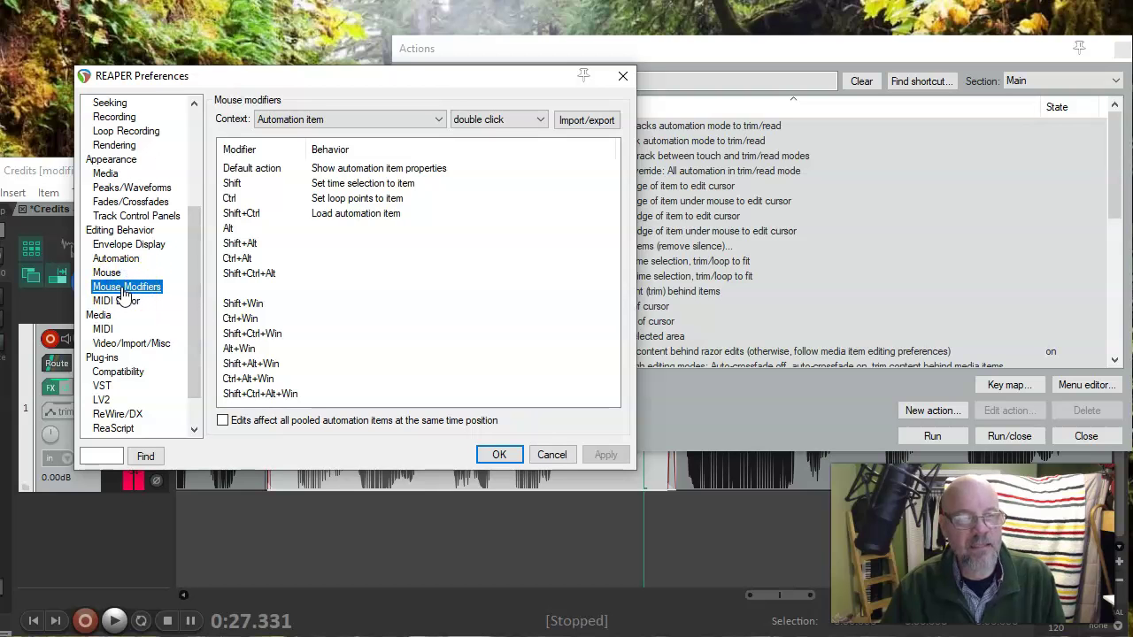
- Set the mouse modifier context to Media item bottom half with left click
click(439, 119)
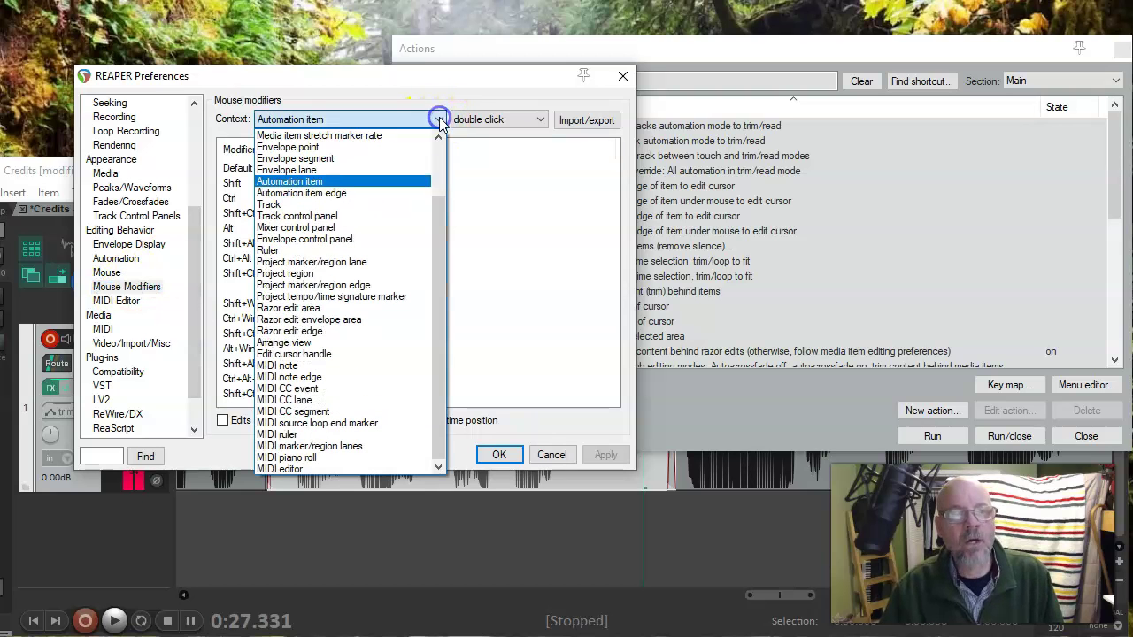
drag(438, 205, 438, 139)
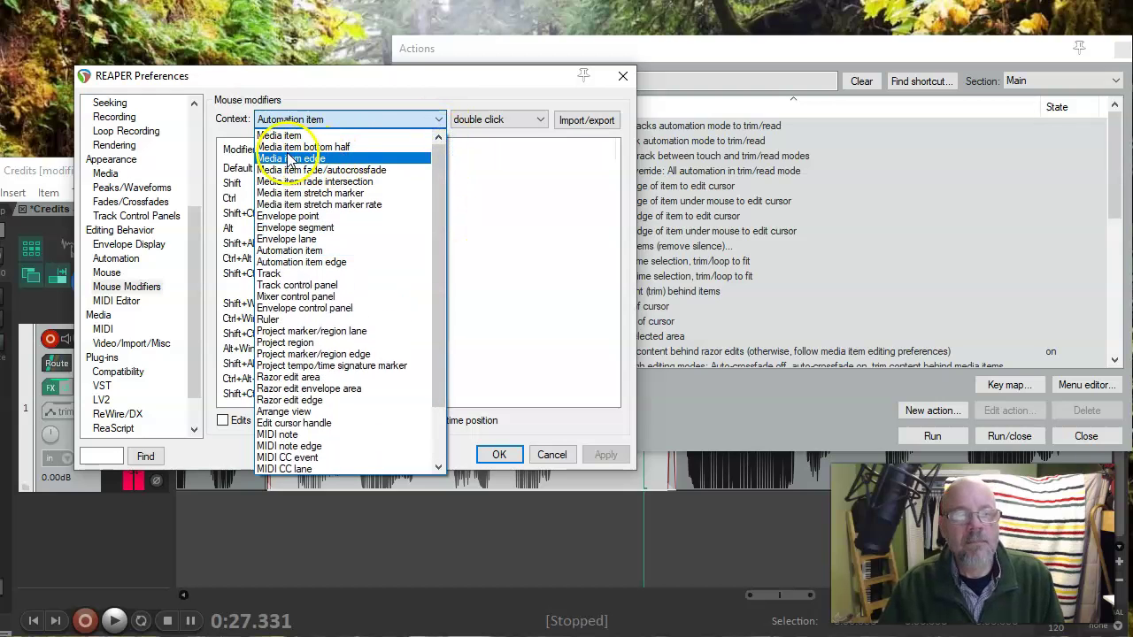
click(367, 152)
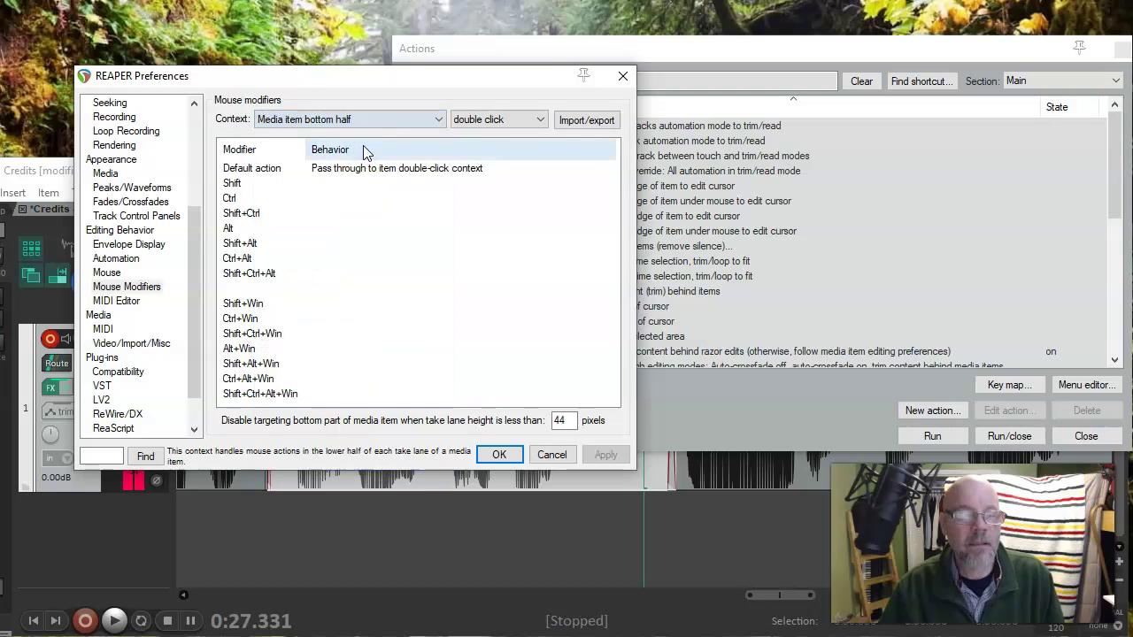
click(540, 120)
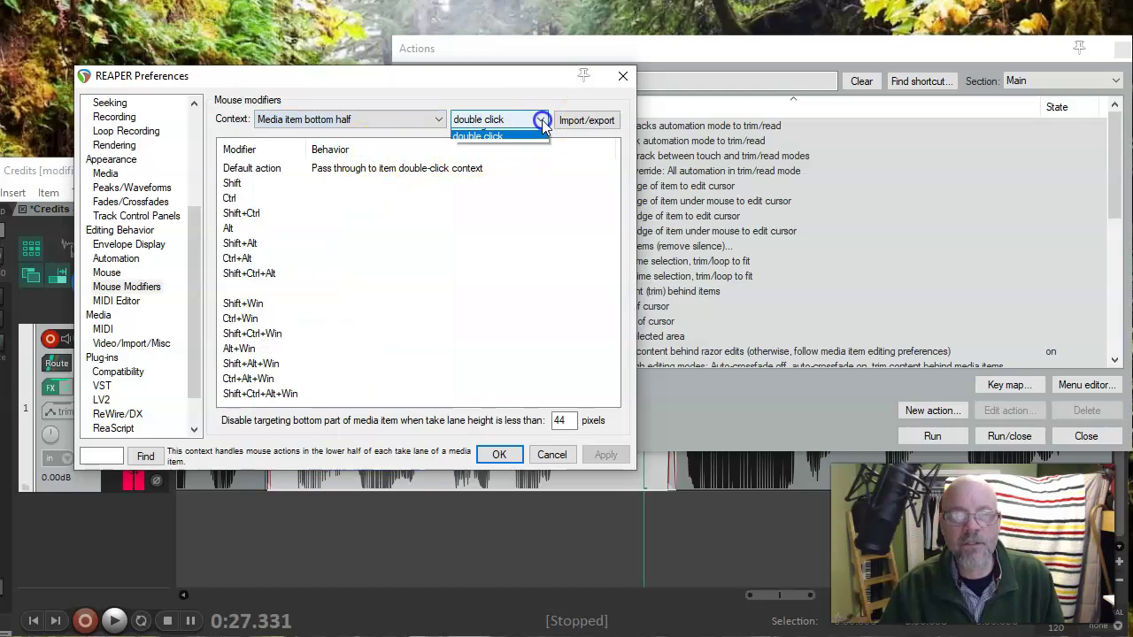
click(491, 136)
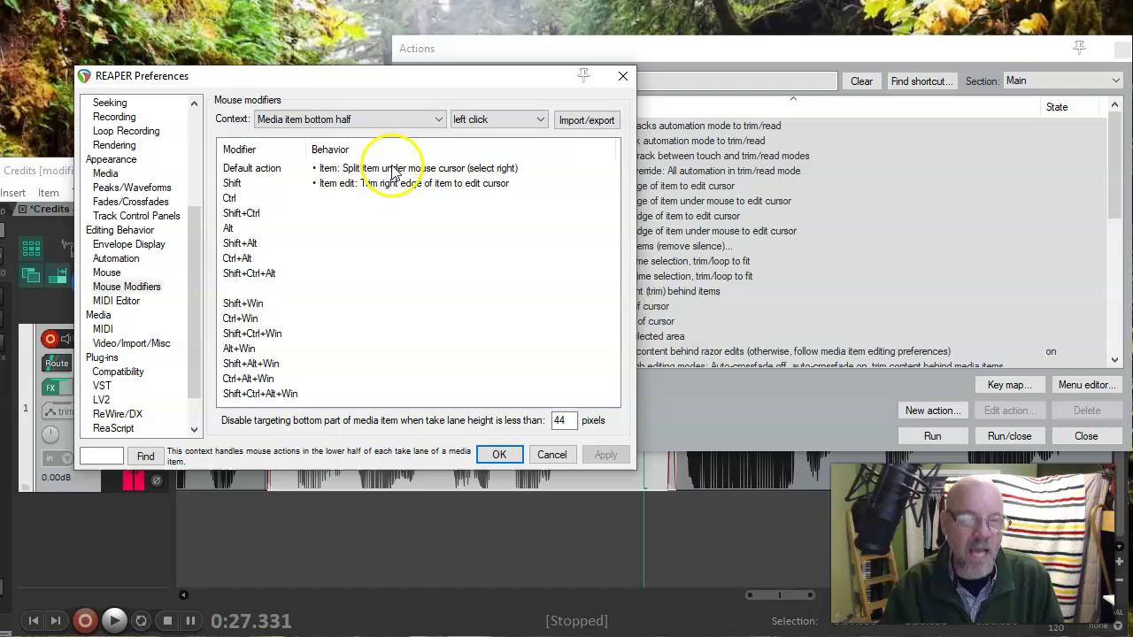
- Look up the 'split' action for the default bottom-half left click, then close the Actions list unchanged
click(259, 174)
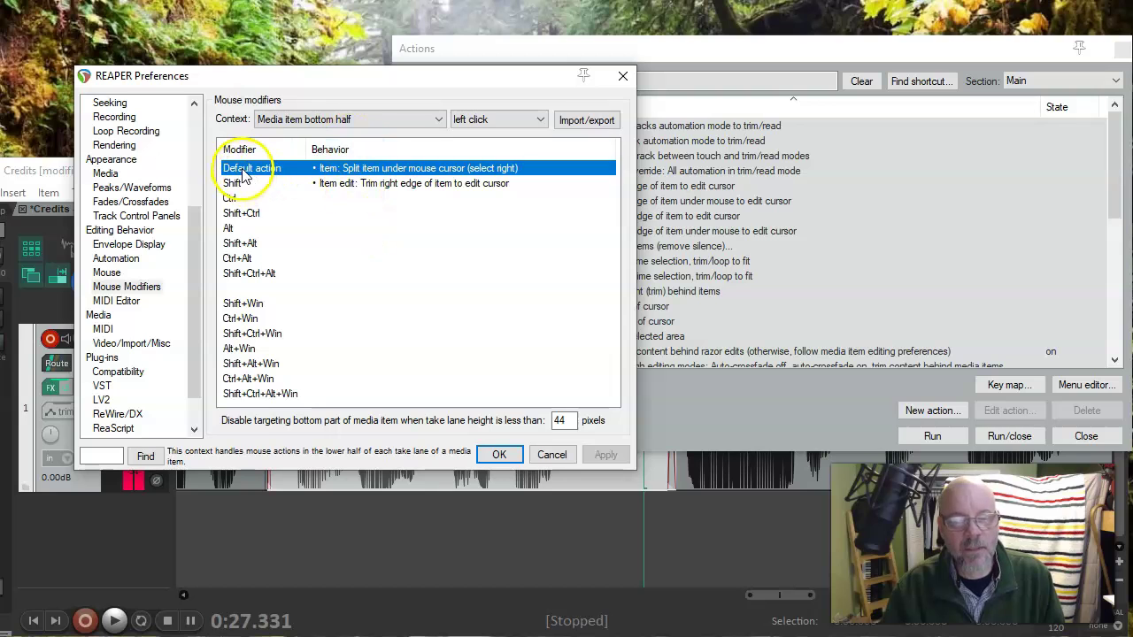
double_click(243, 174)
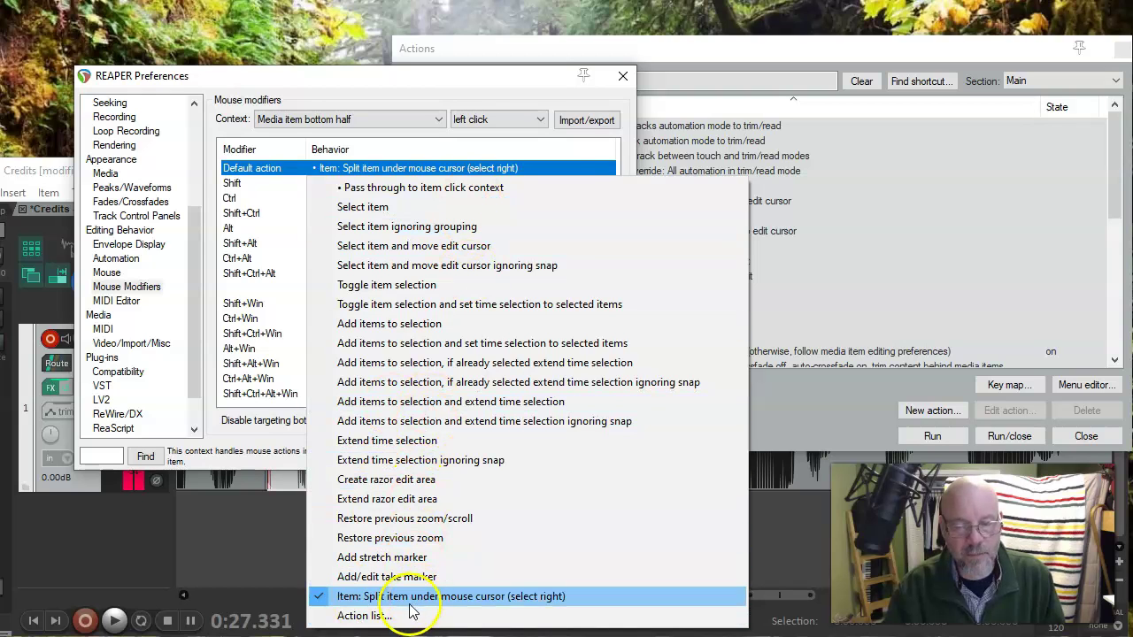
click(366, 617)
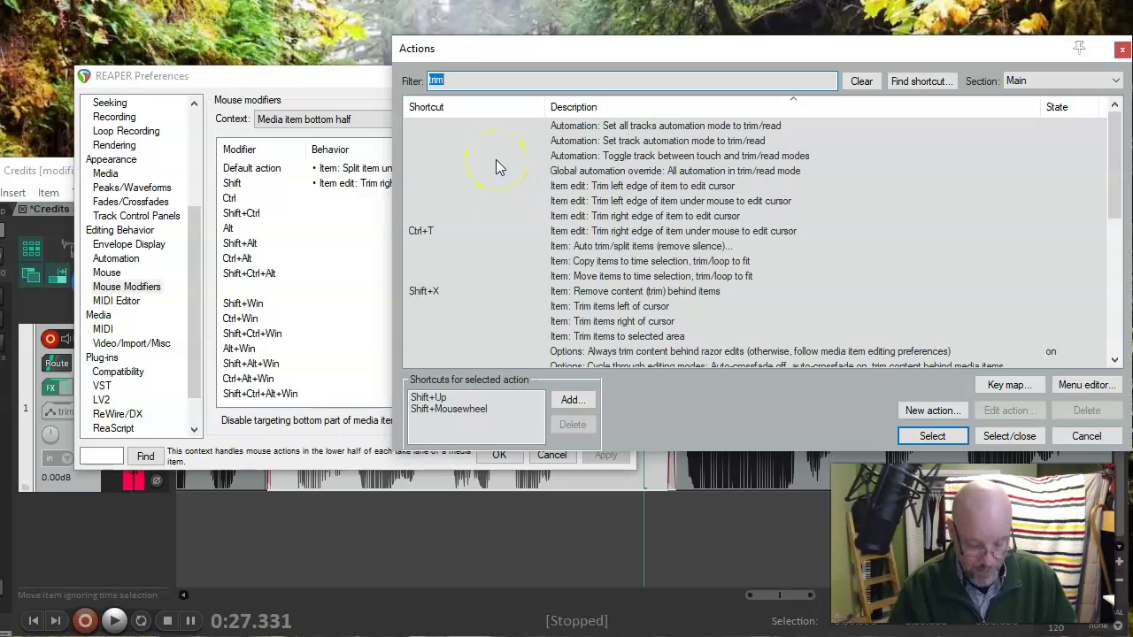
text(split)
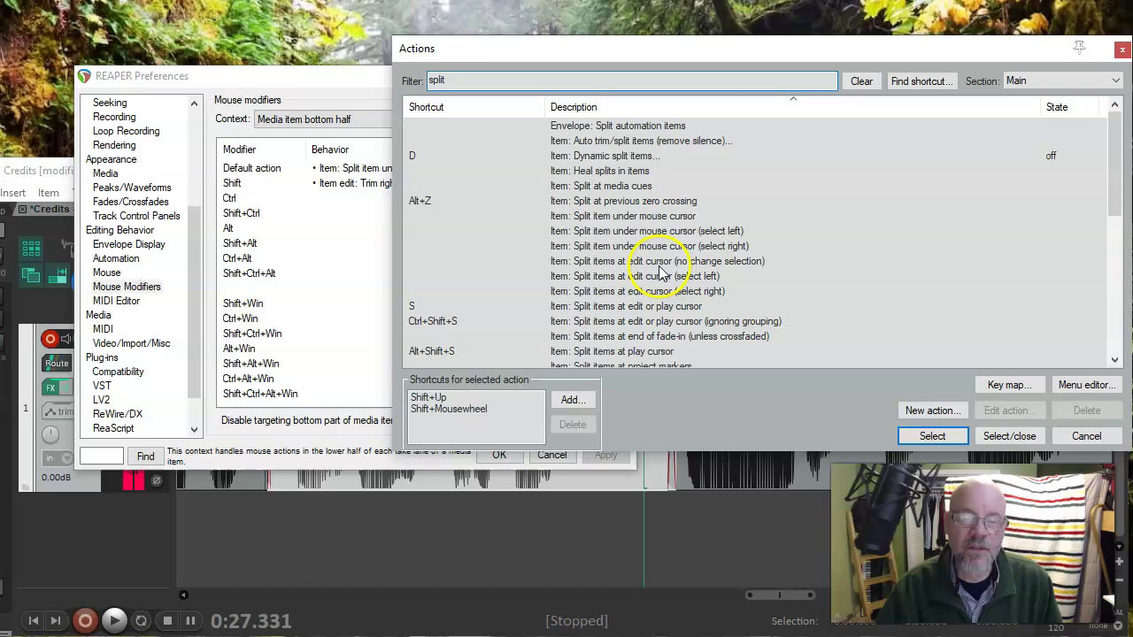
click(638, 218)
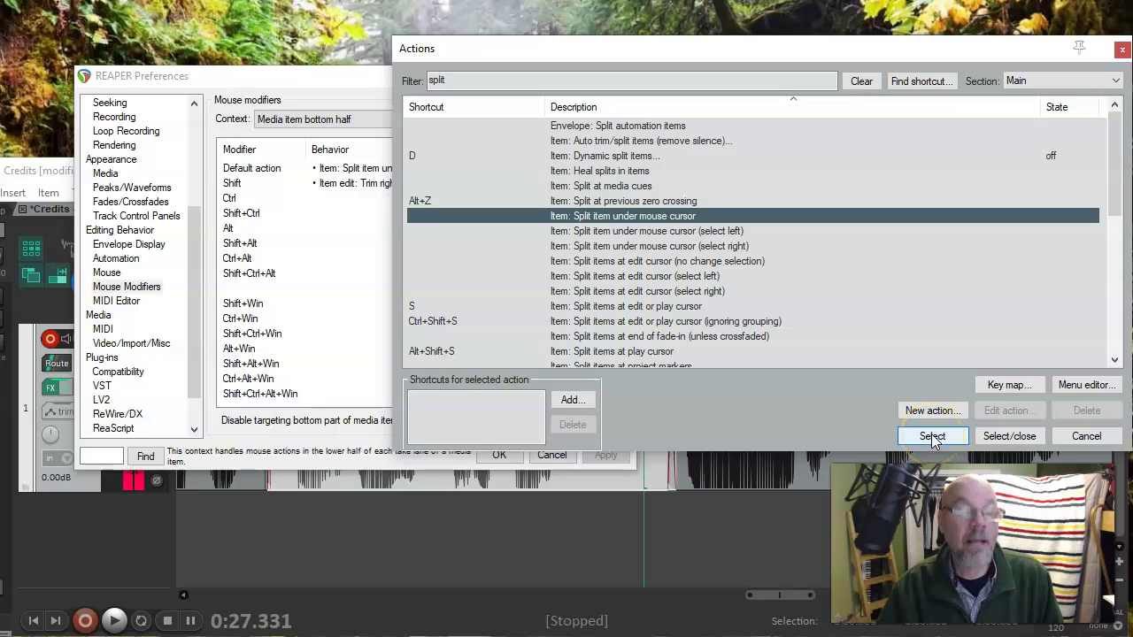
click(1122, 49)
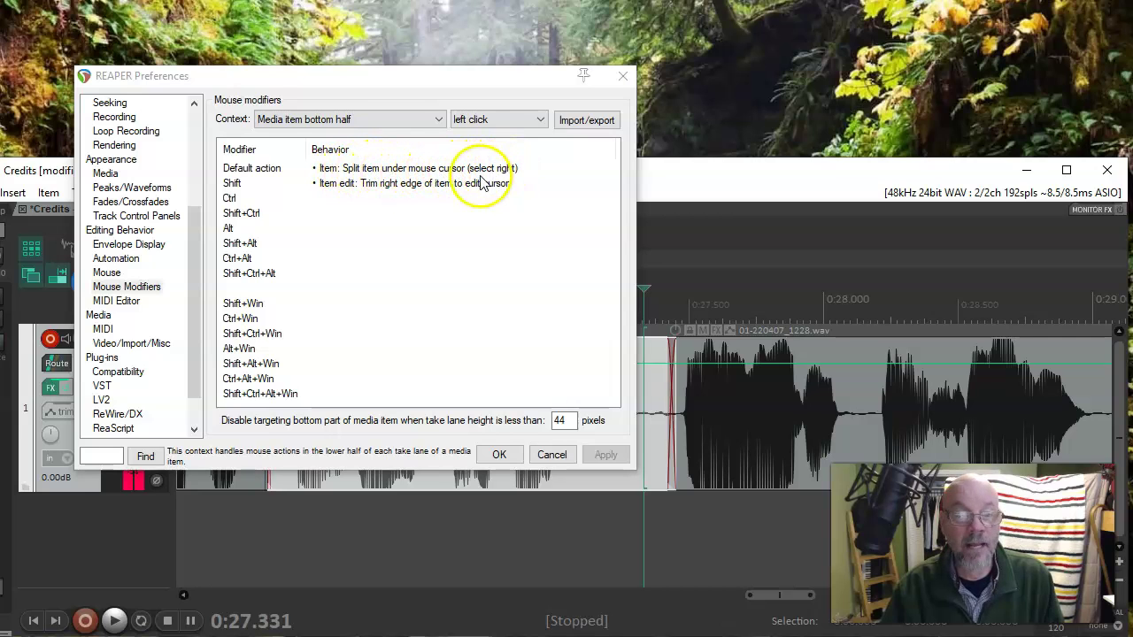
click(232, 185)
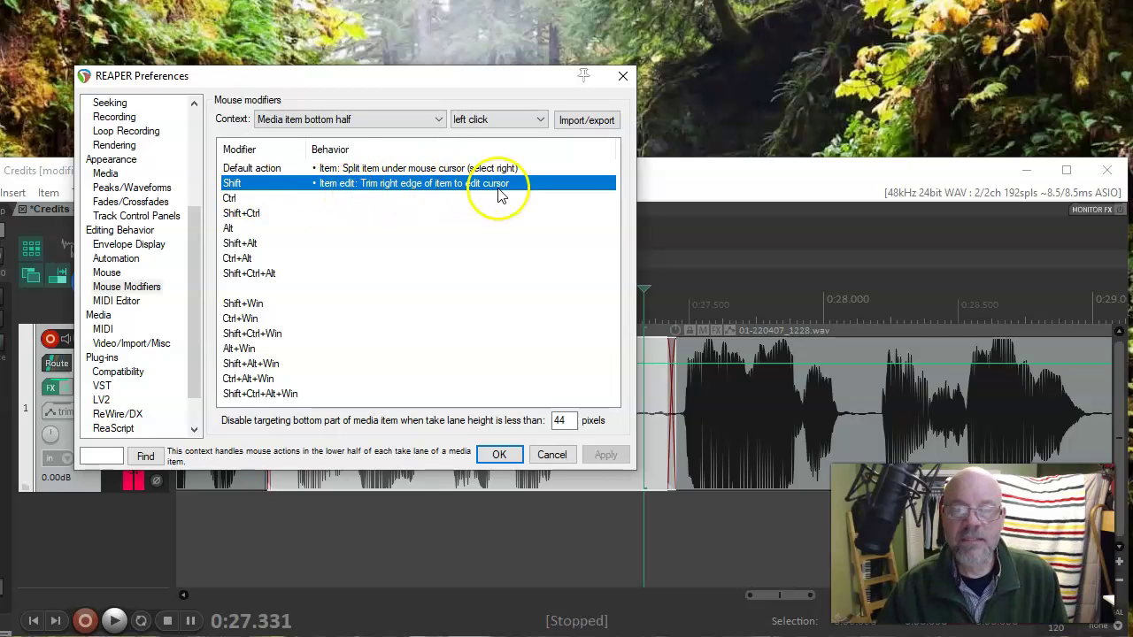
double_click(235, 186)
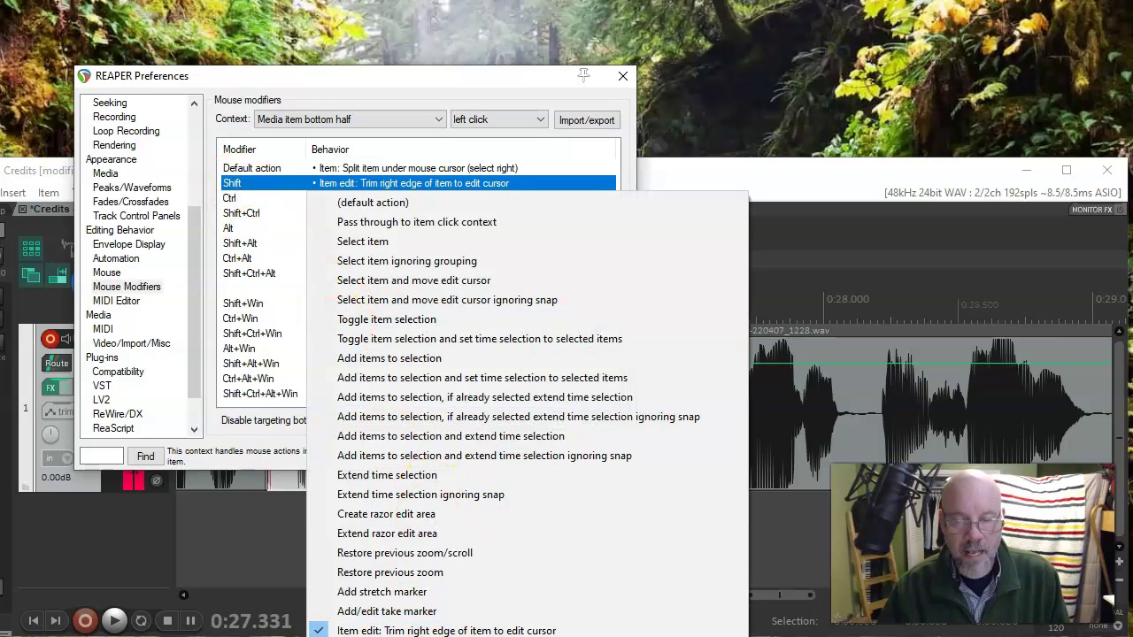
click(398, 635)
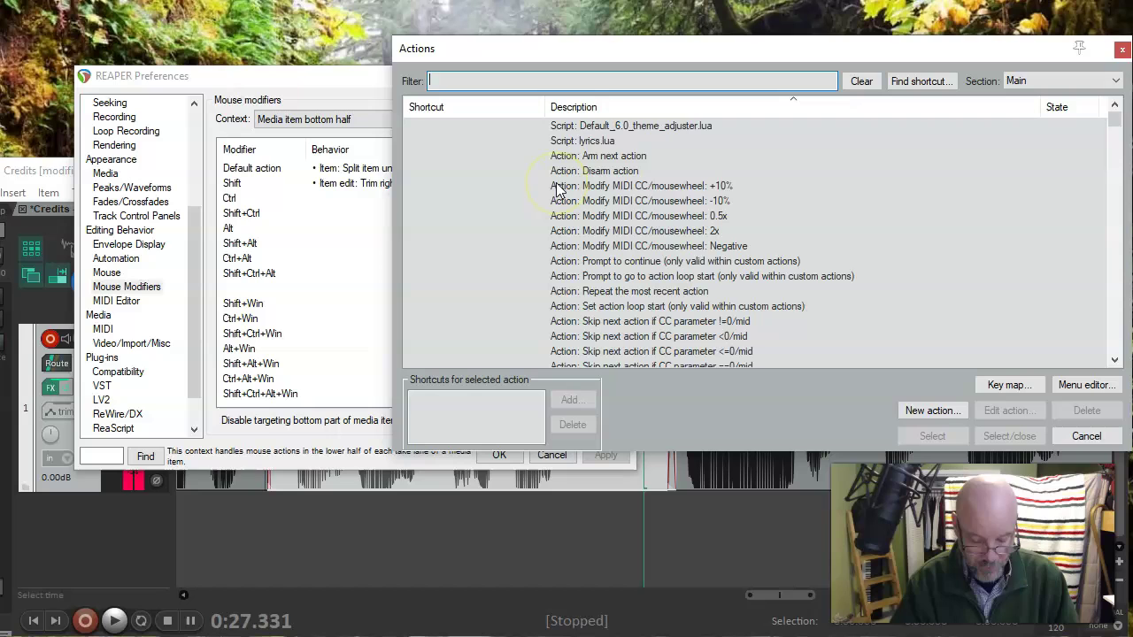
text(rim)
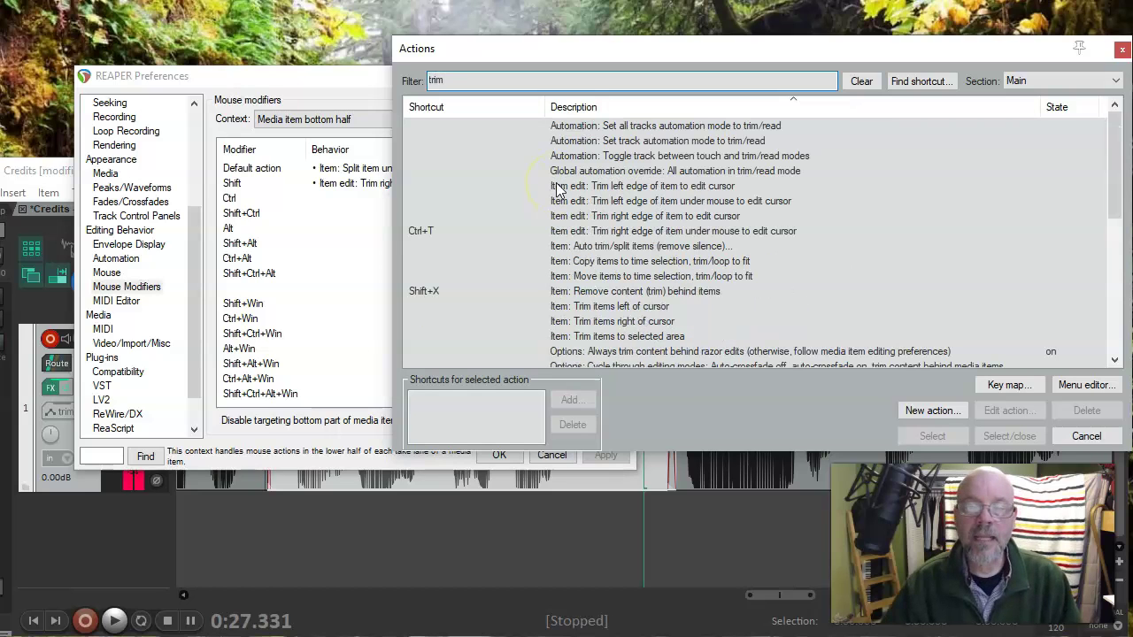
click(659, 219)
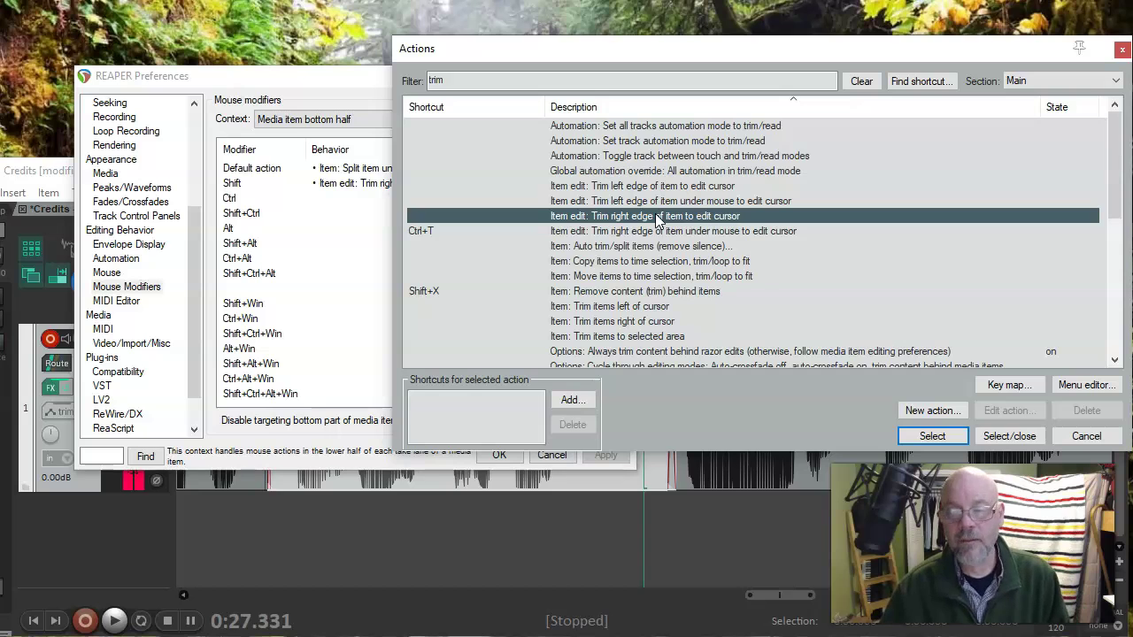
click(1092, 436)
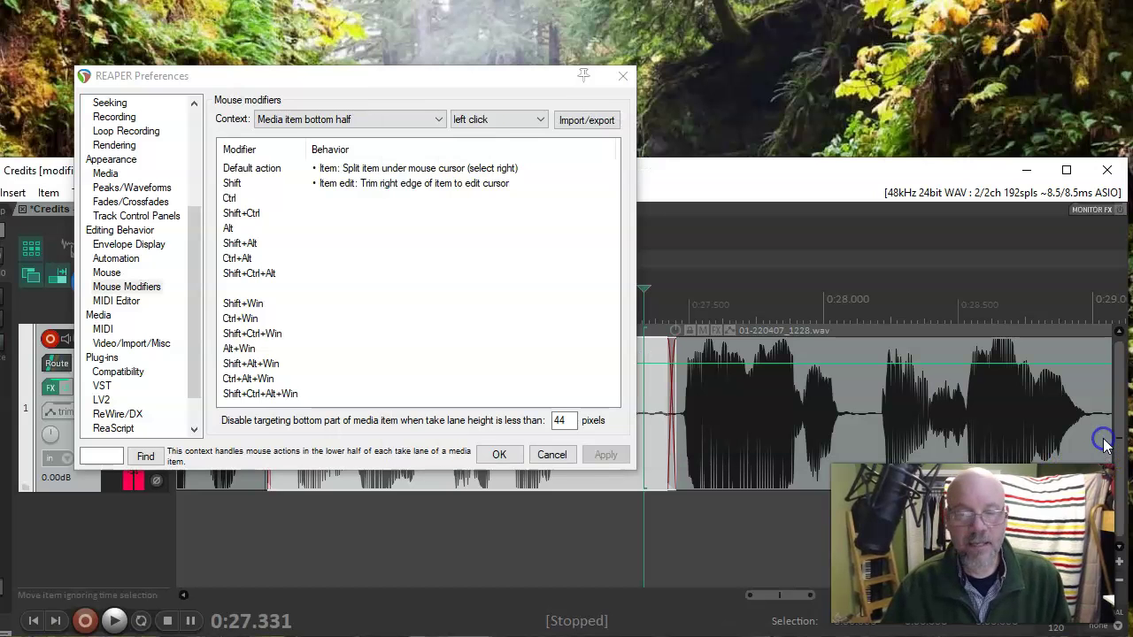
- Close Preferences and play the vocal from 0:26.275
click(625, 78)
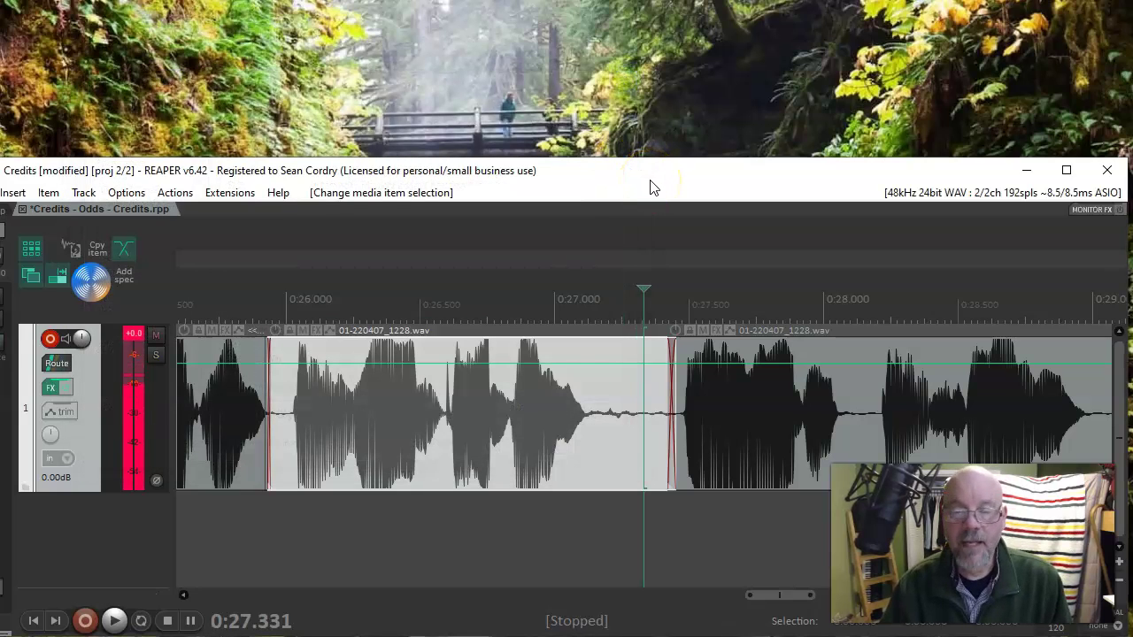
click(501, 536)
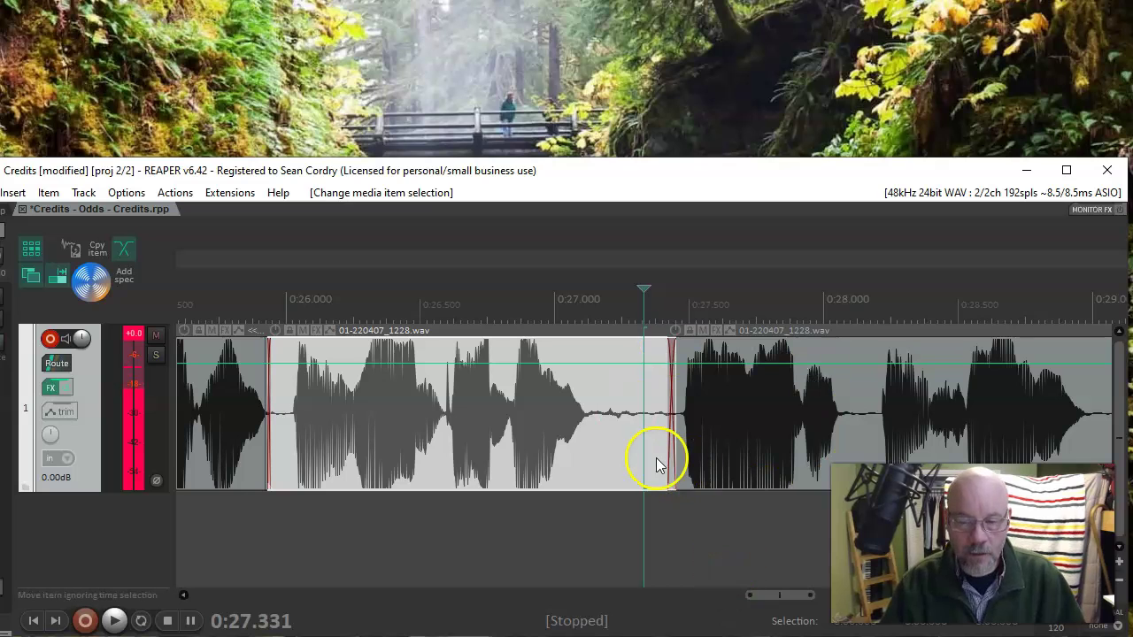
click(361, 298)
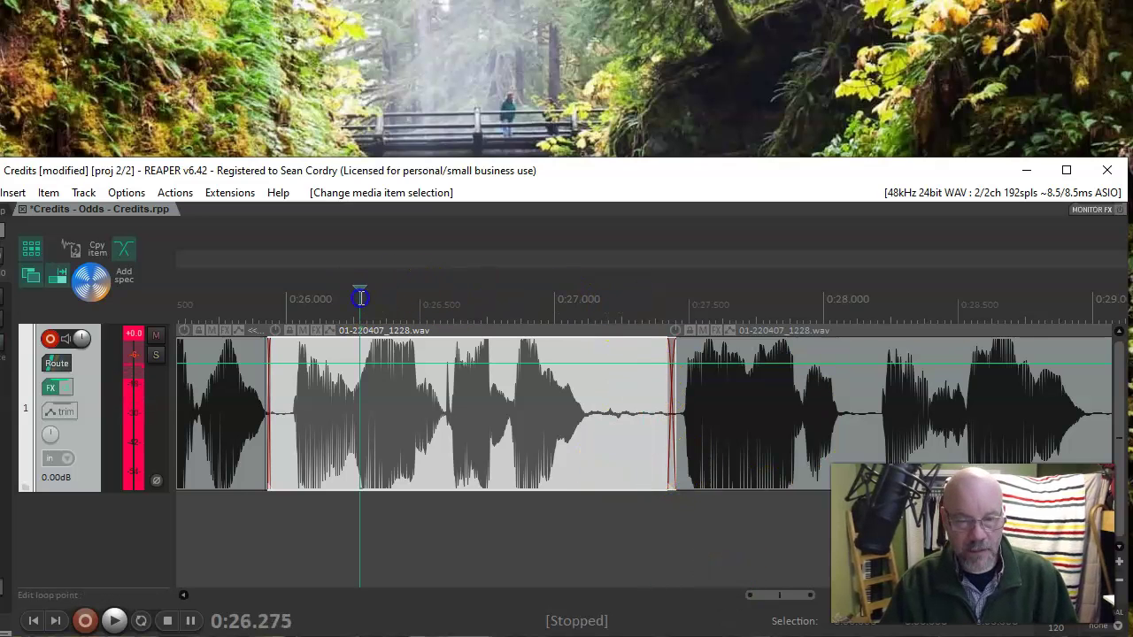
key(space)
key(space)
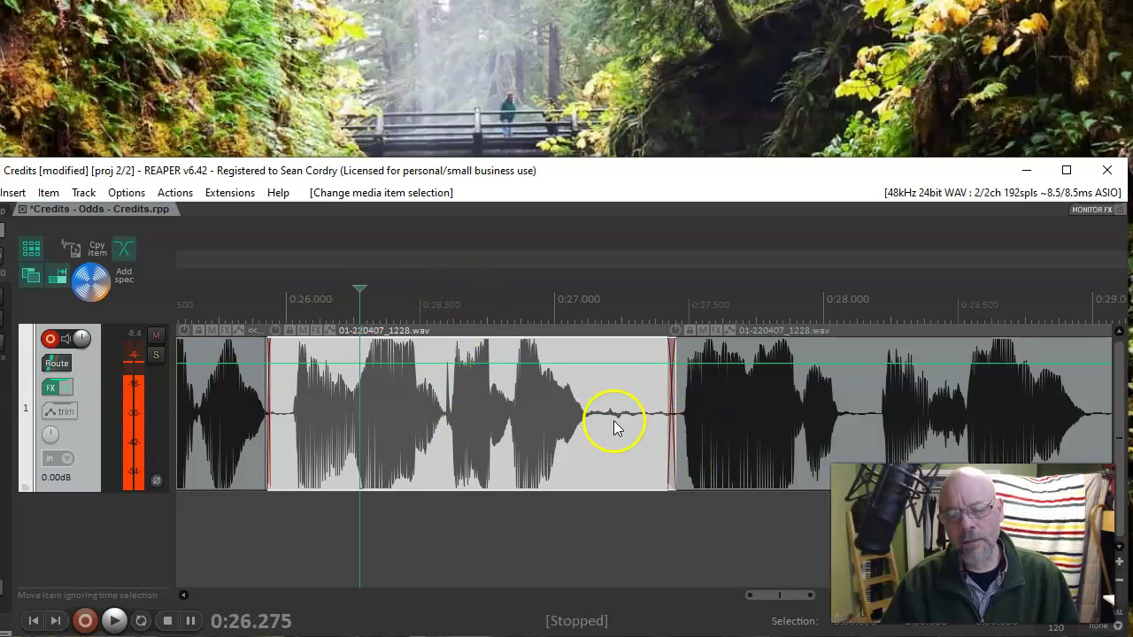
- Place the edit cursor at 0:27.287 in the gap and zoom in there
click(633, 307)
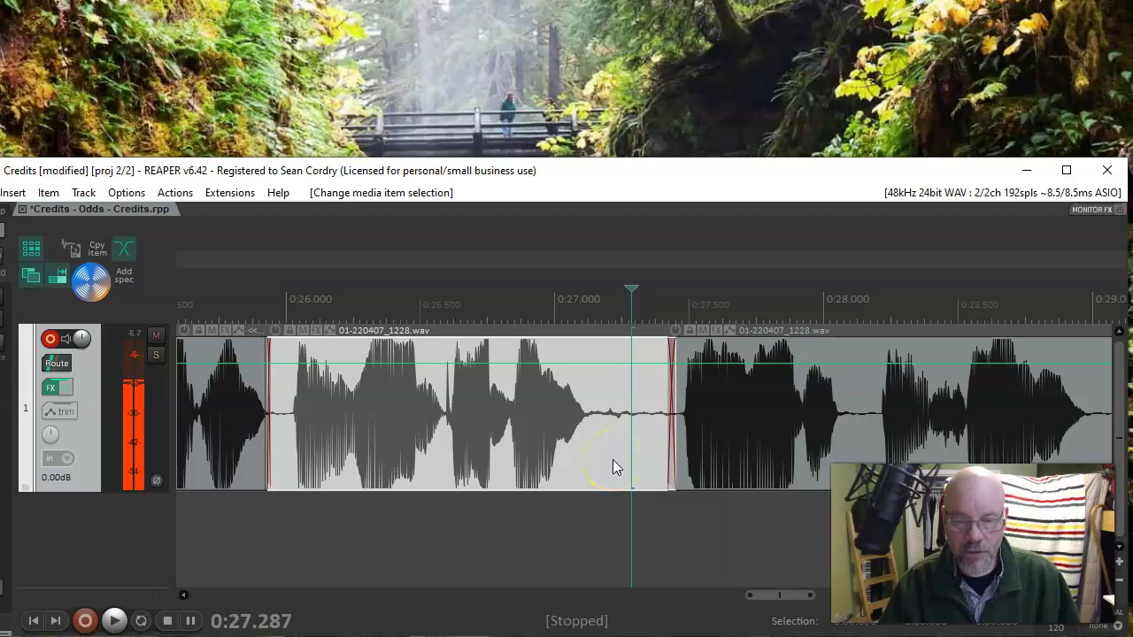
scroll(614, 460, up, 2)
scroll(614, 460, down, 2)
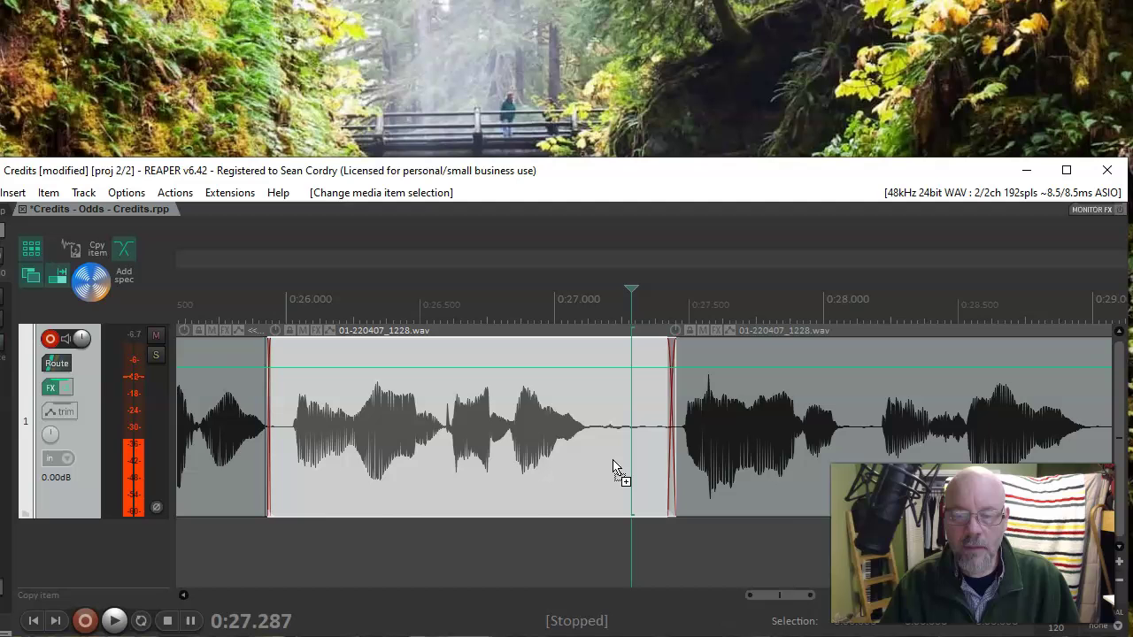
scroll(614, 460, up, 10)
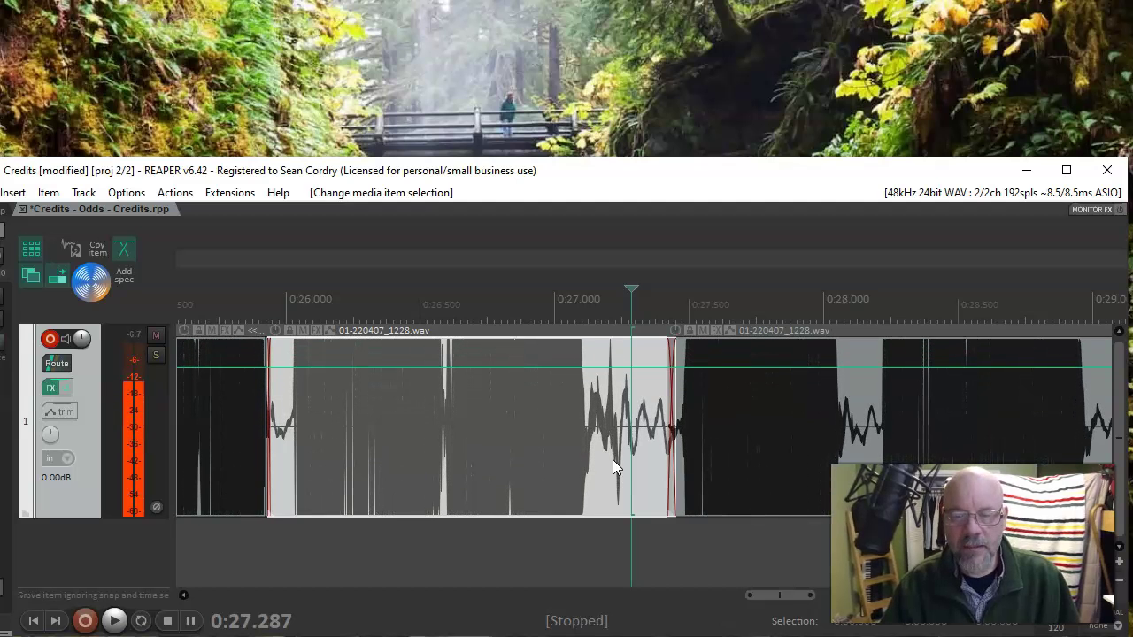
scroll(613, 459, up, 8)
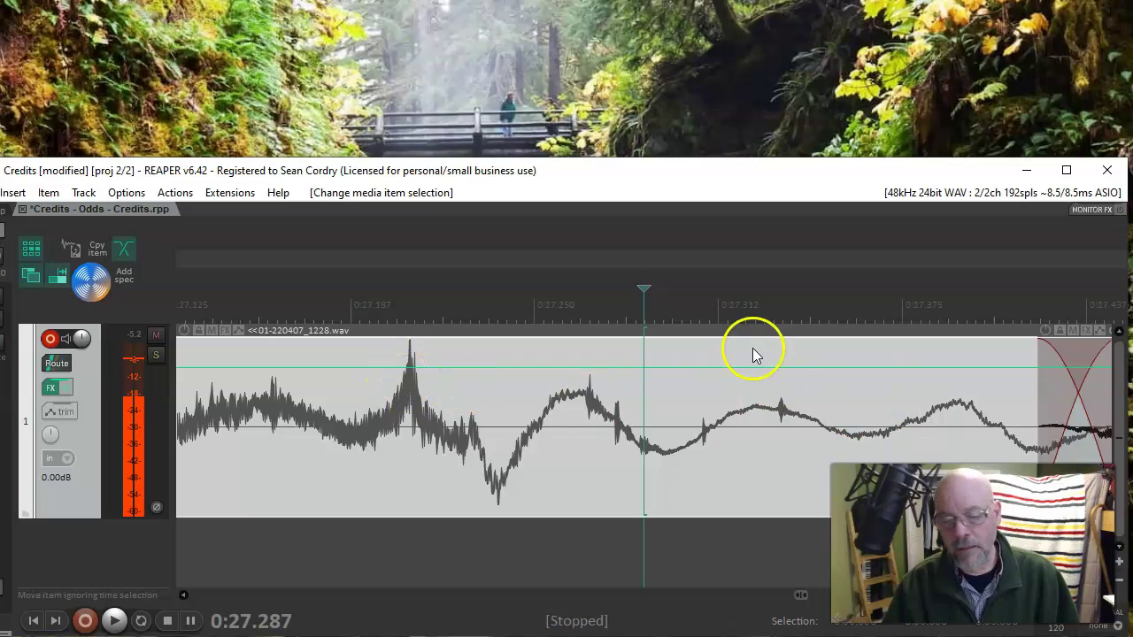
- Dip the volume envelope over 0:27.262–0:27.340 to -13.2 dB, then undo the dip
drag(572, 301, 801, 300)
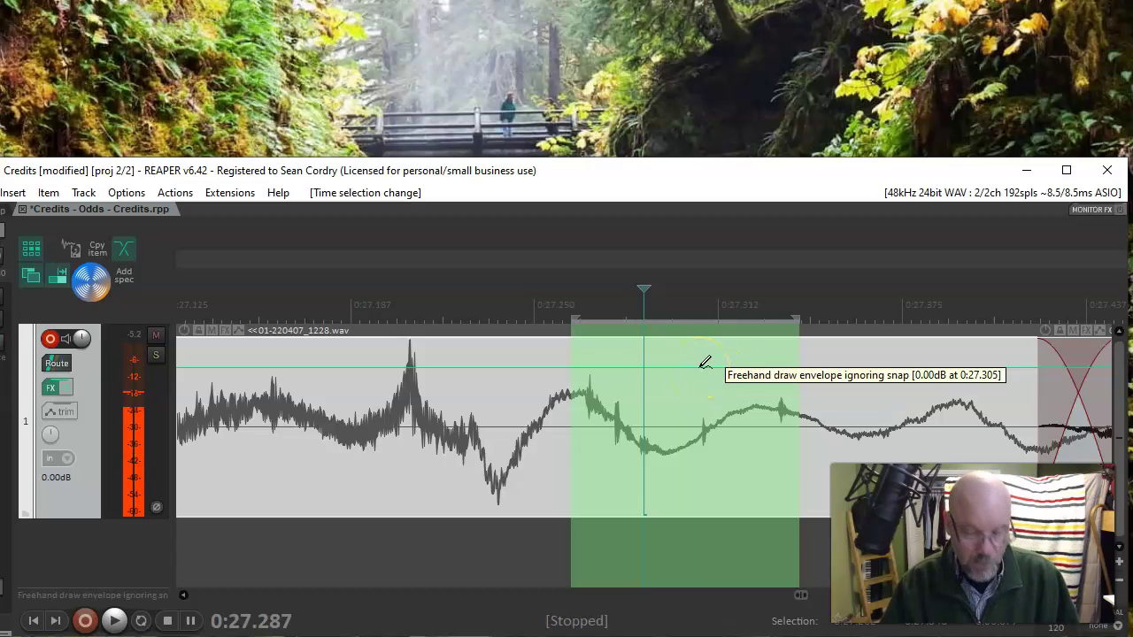
drag(699, 369, 700, 429)
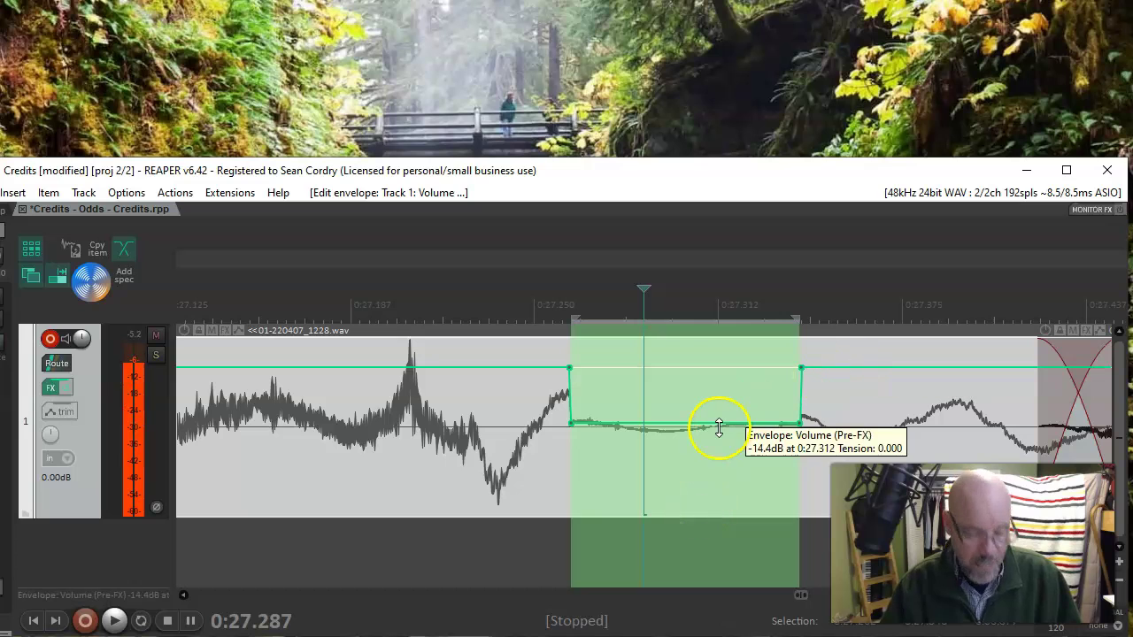
click(521, 544)
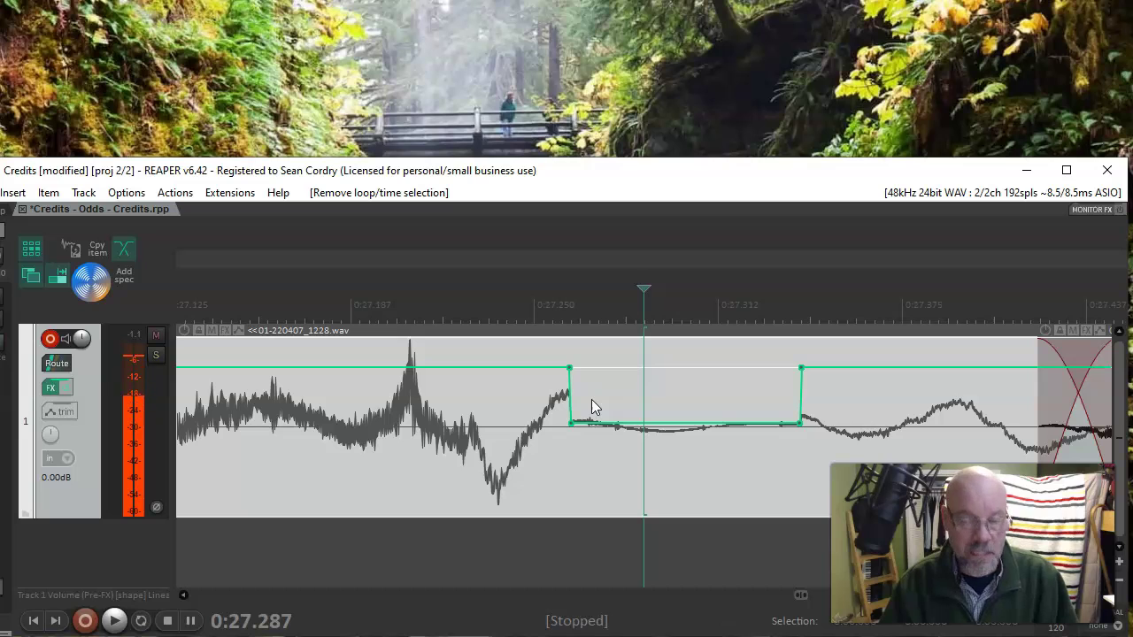
key(ctrl+z)
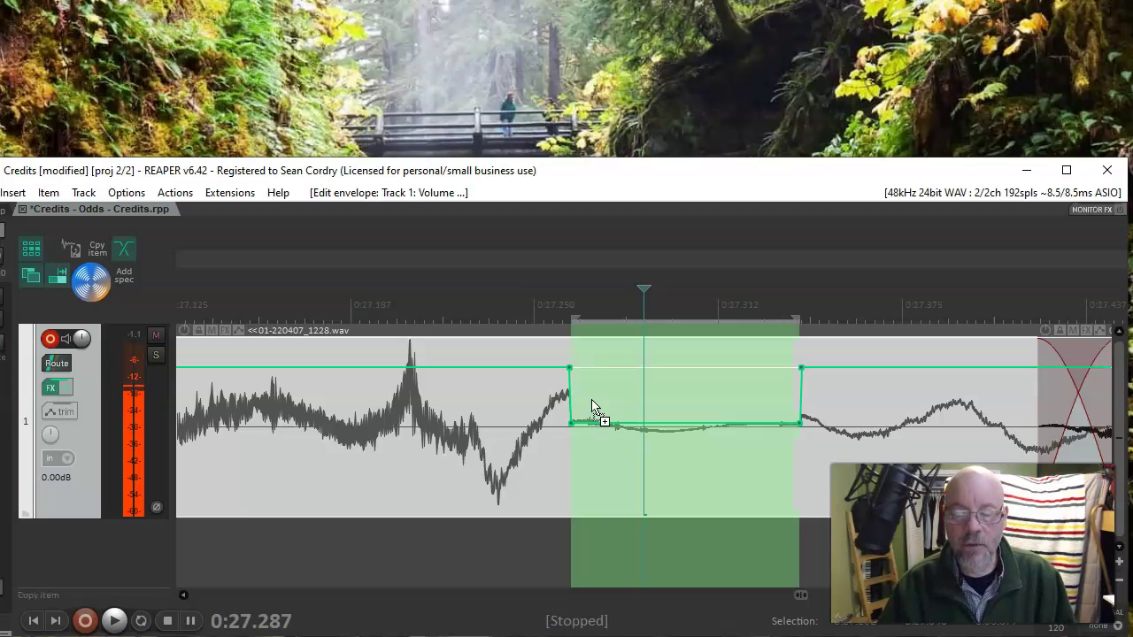
key(ctrl+z)
- Split the vocal item inside the gap and set the edit cursor at 0:27.277
key(Escape)
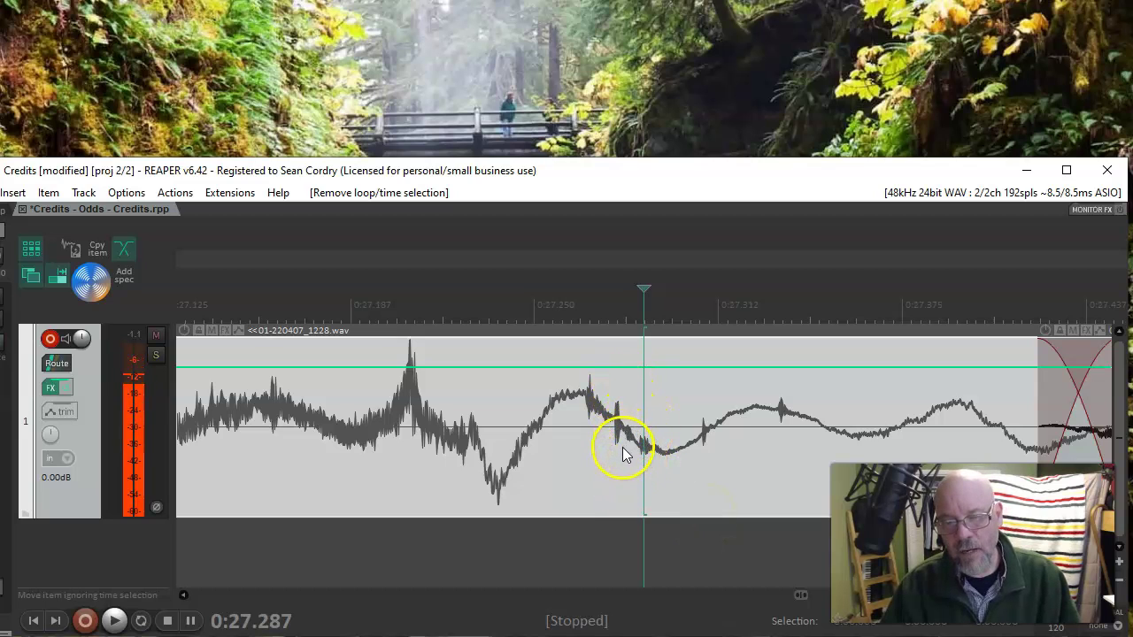
key(s)
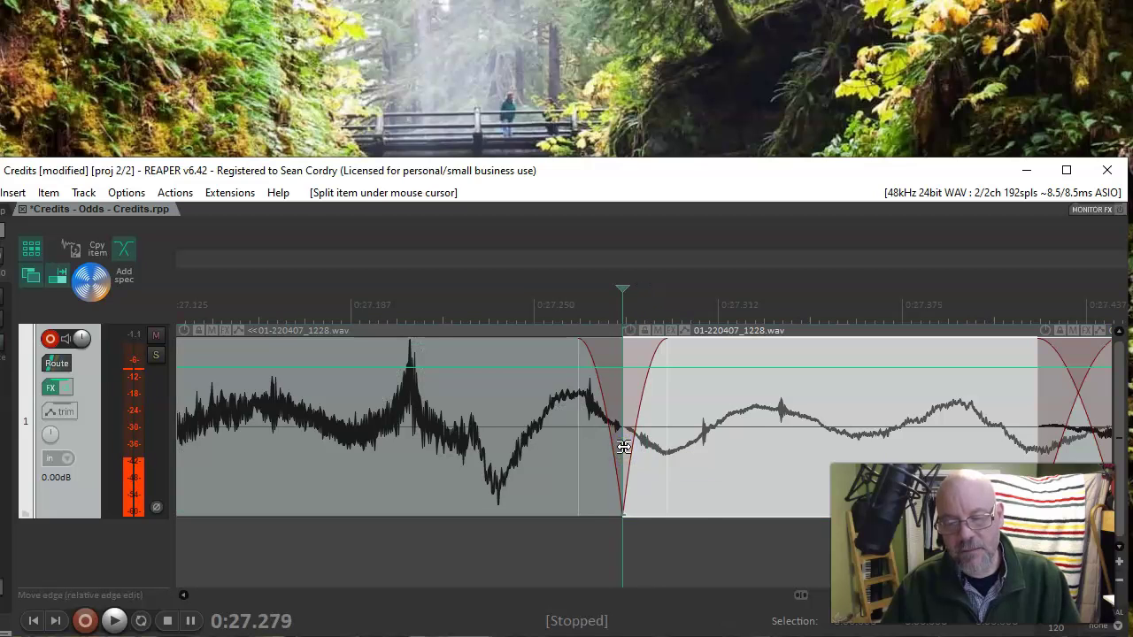
scroll(624, 448, up, 3)
click(624, 305)
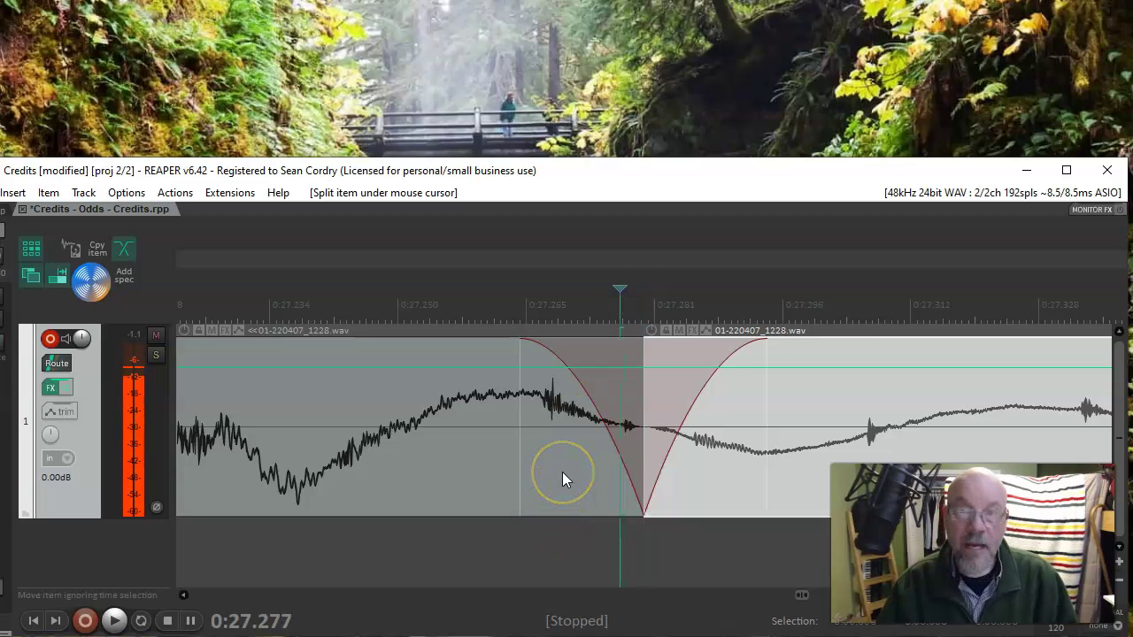
- Trim the left piece to 0:27.277 and slide the right piece left into a crossfade
click(440, 471)
key(Left)
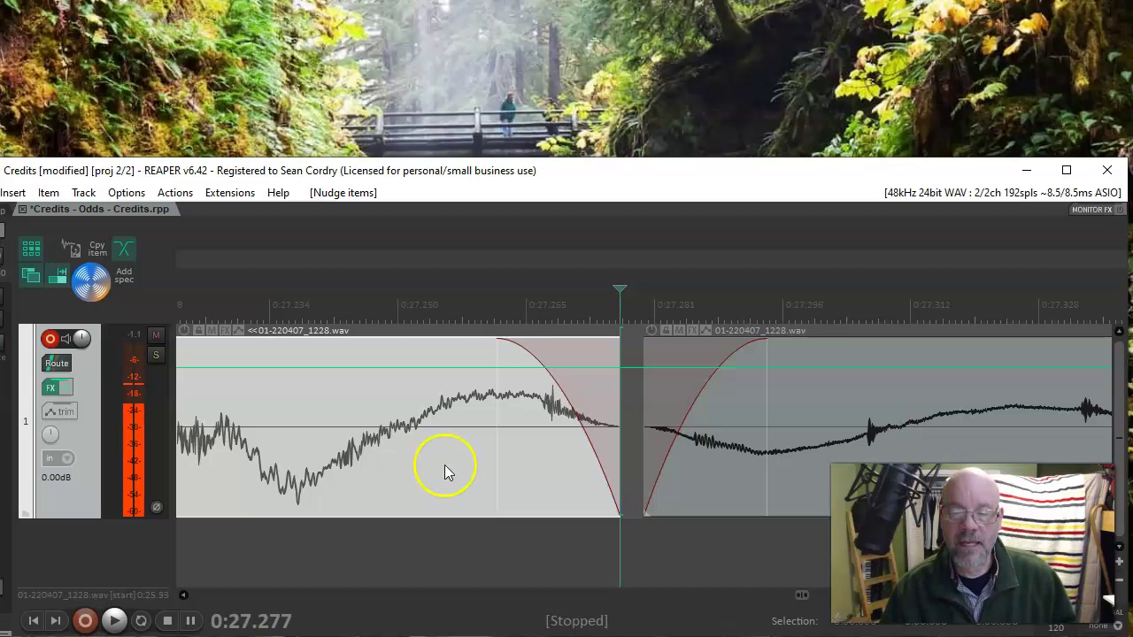
click(855, 398)
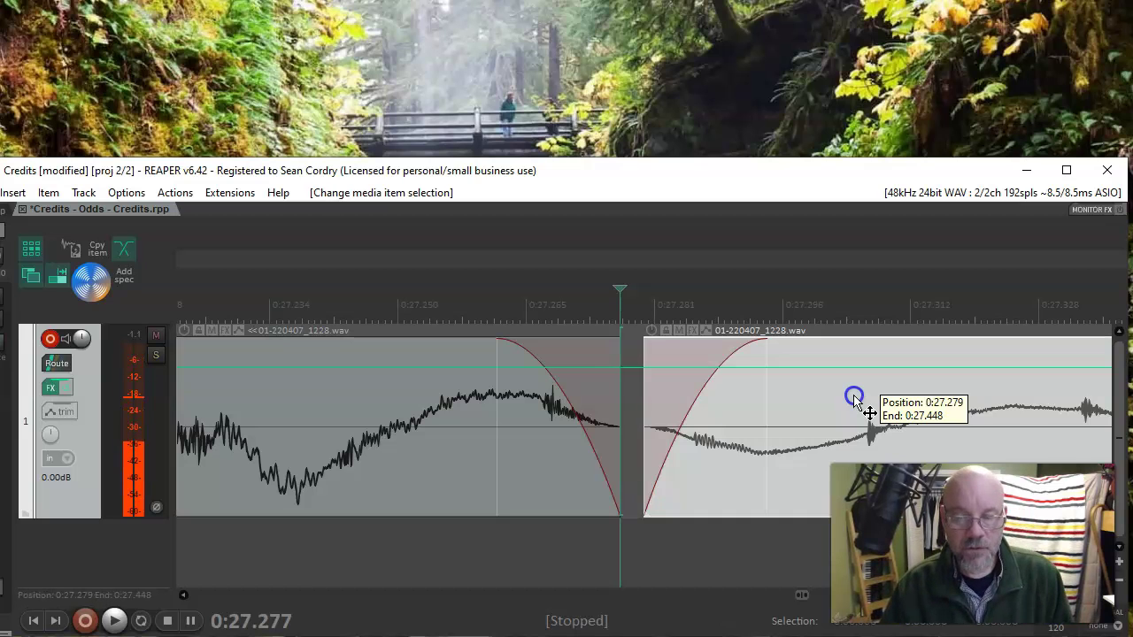
drag(855, 400, 796, 398)
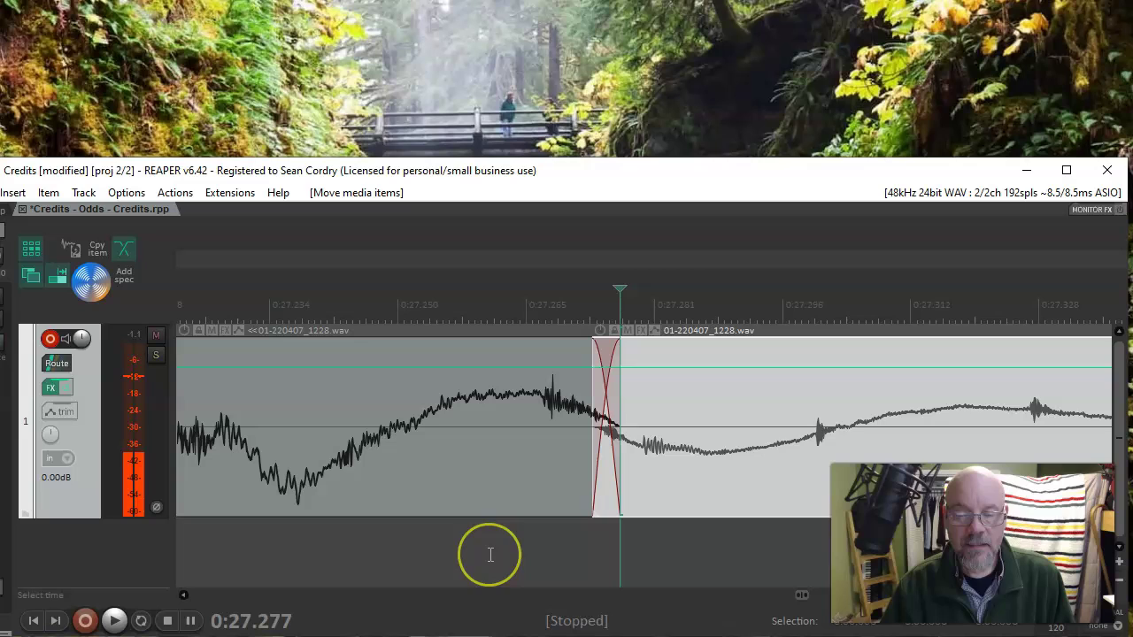